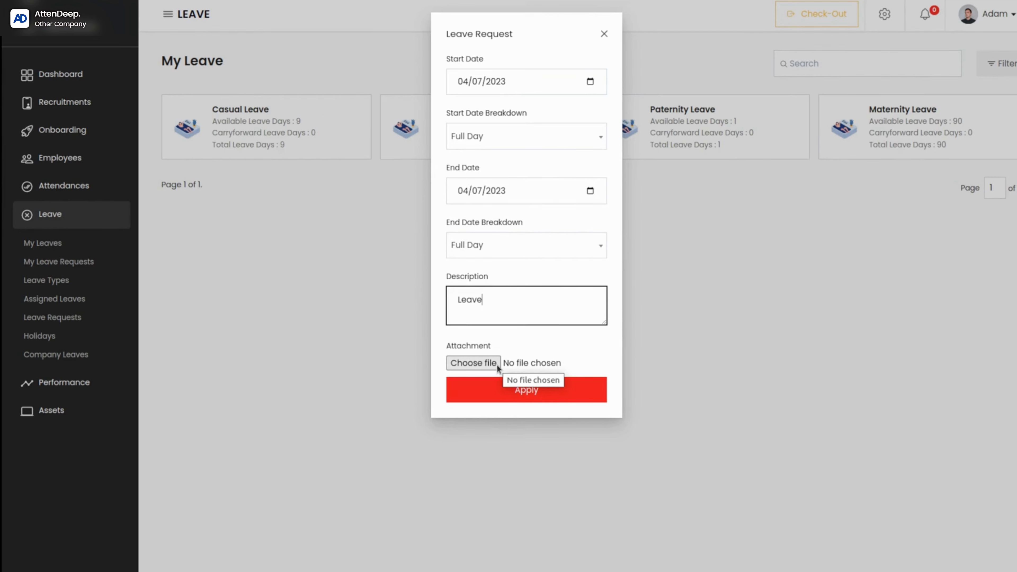
Submit the full-day leave request for 04/07/2023 with the description Leave
{"action": "left_click", "coordinate": [559, 392]}
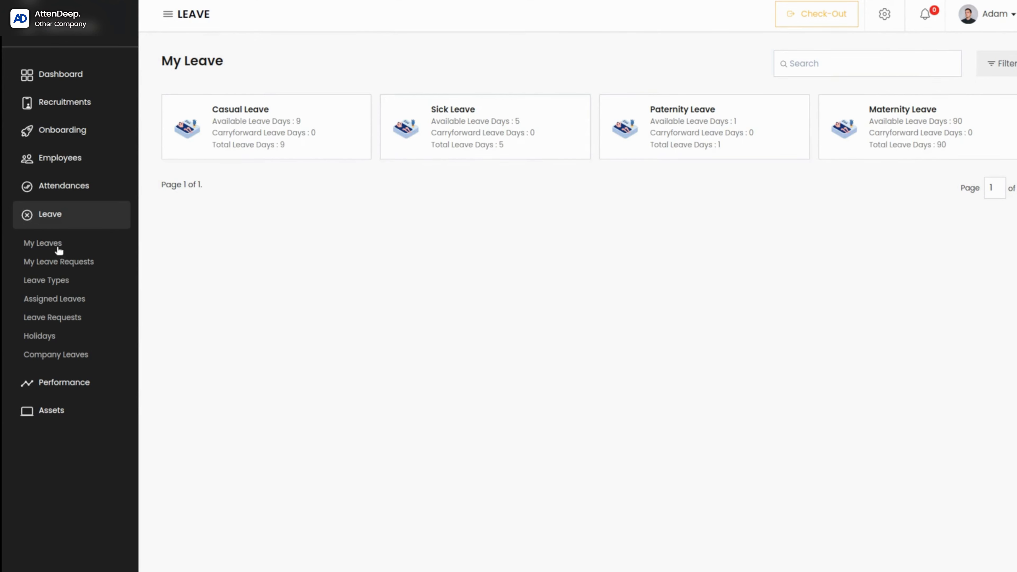
Open the July 4 Casual Leave entry among your own leave requests for updating and close the form without changes
{"action": "left_click", "coordinate": [51, 262]}
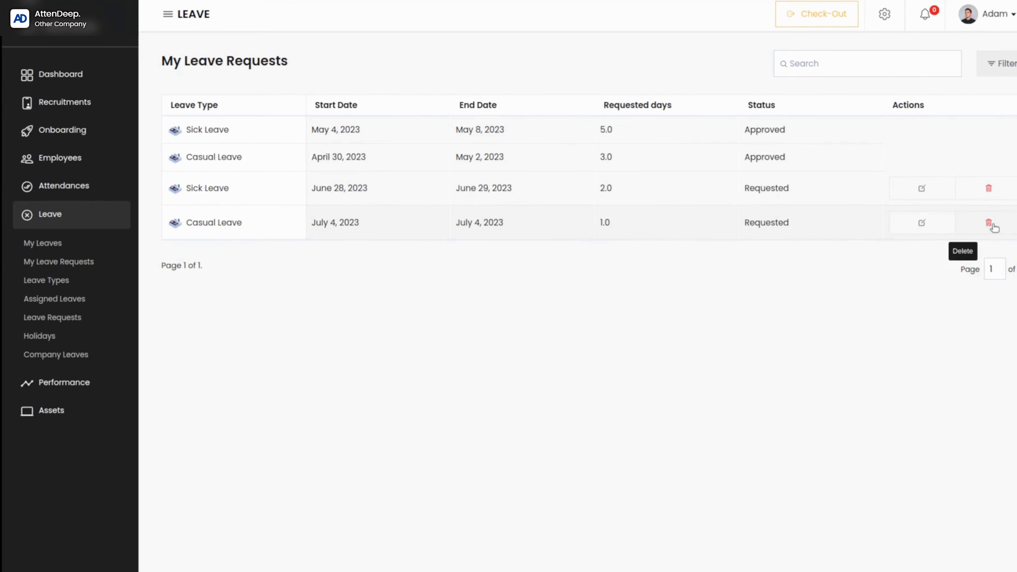
{"action": "left_click", "coordinate": [924, 229]}
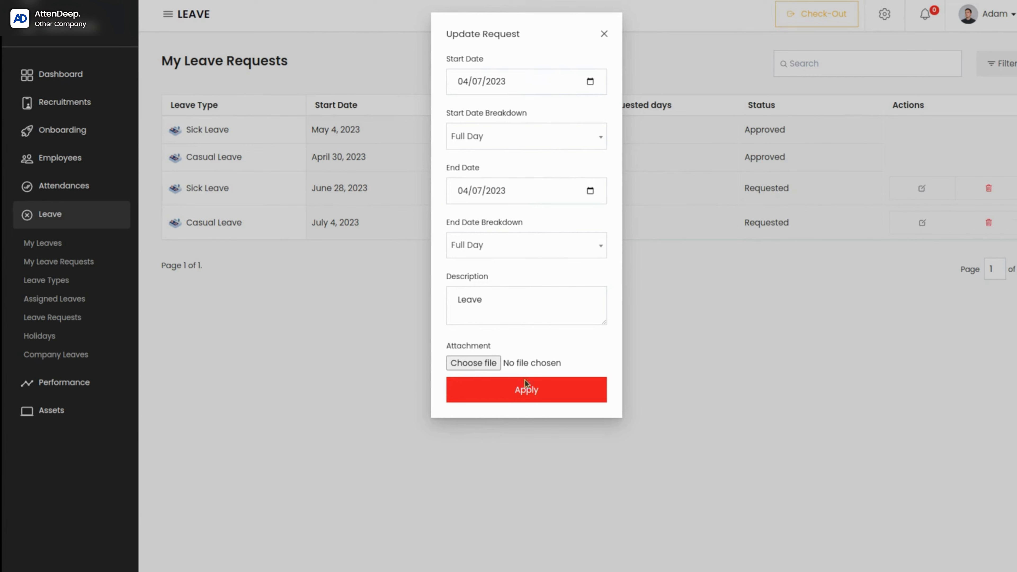
{"action": "left_click", "coordinate": [605, 34]}
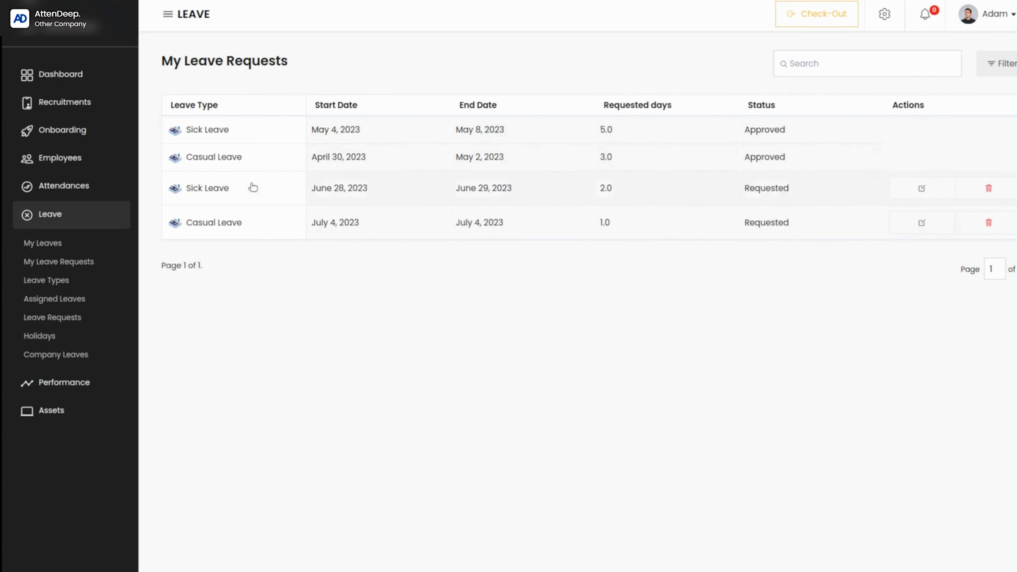
Assign the Maternity leave type with the blue ML icon to an employee from the leave types list
{"action": "left_click", "coordinate": [49, 283]}
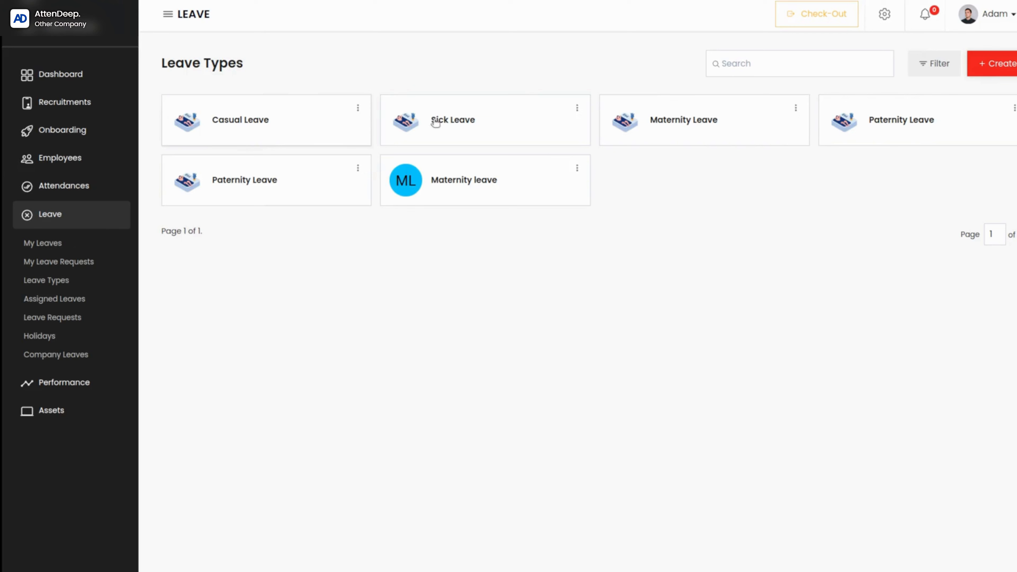
{"action": "left_click", "coordinate": [358, 109]}
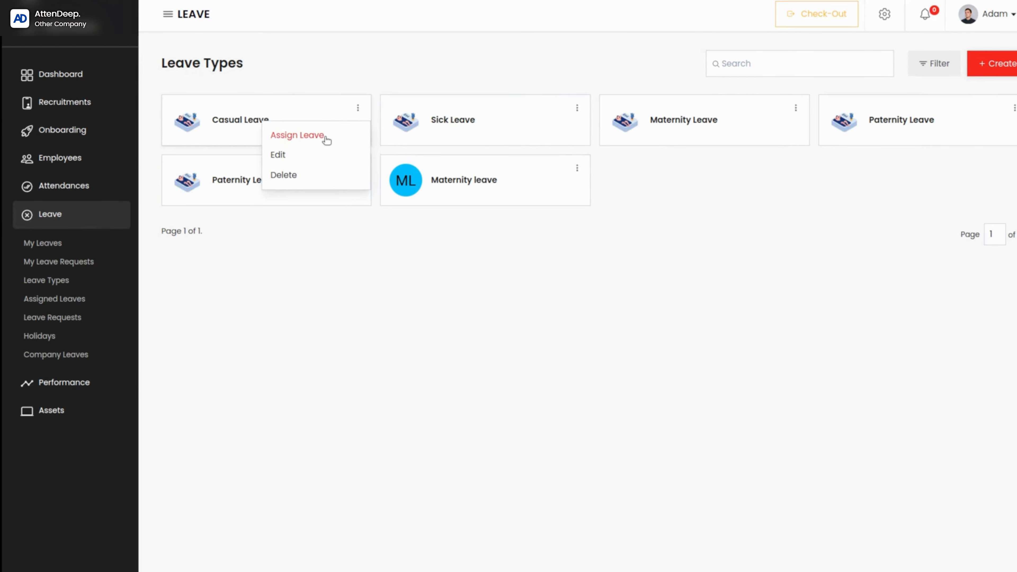
{"action": "left_click", "coordinate": [577, 168]}
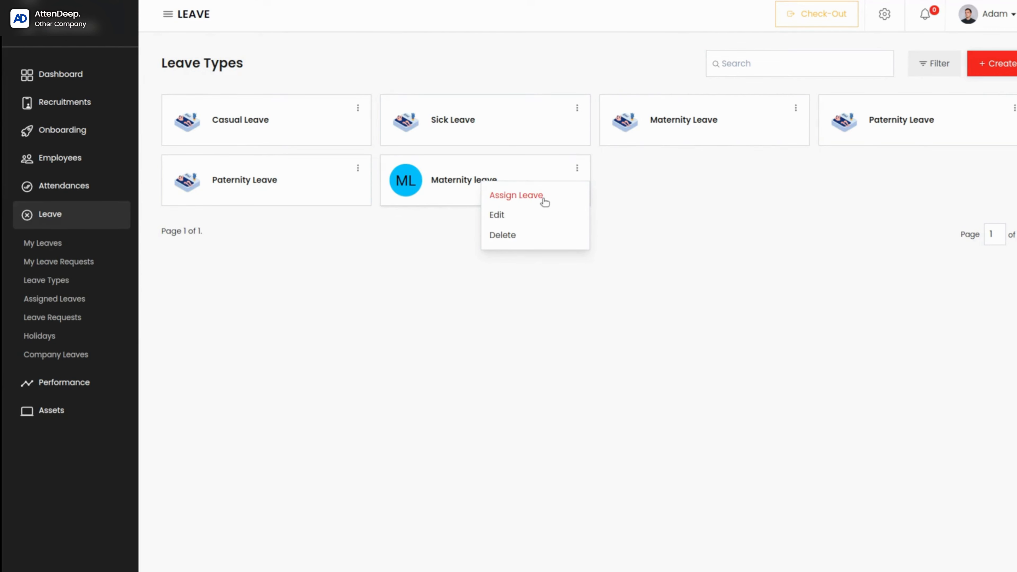
{"action": "left_click", "coordinate": [543, 202]}
{"action": "left_click", "coordinate": [485, 77]}
{"action": "left_click", "coordinate": [483, 170]}
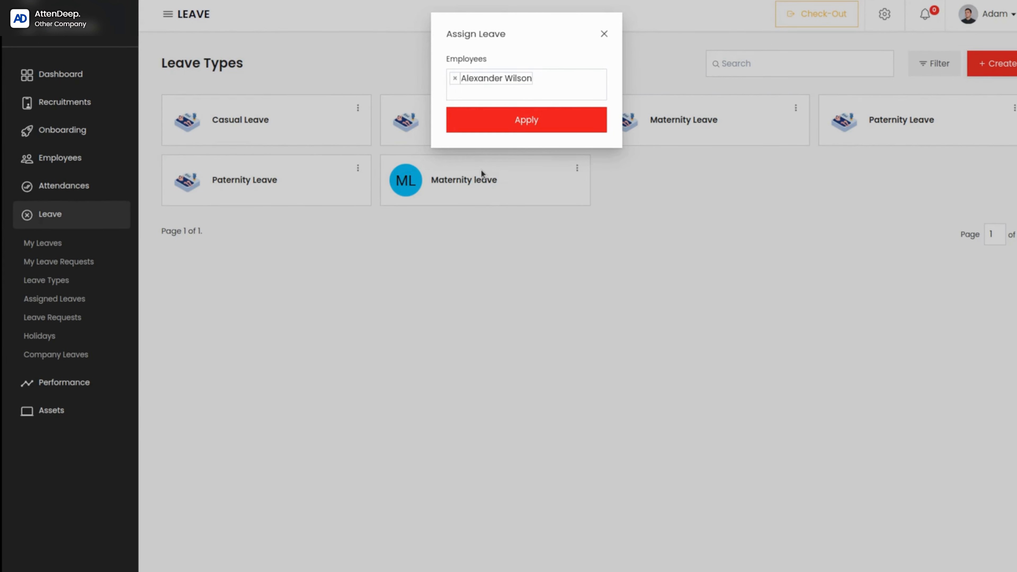
{"action": "left_click", "coordinate": [514, 117]}
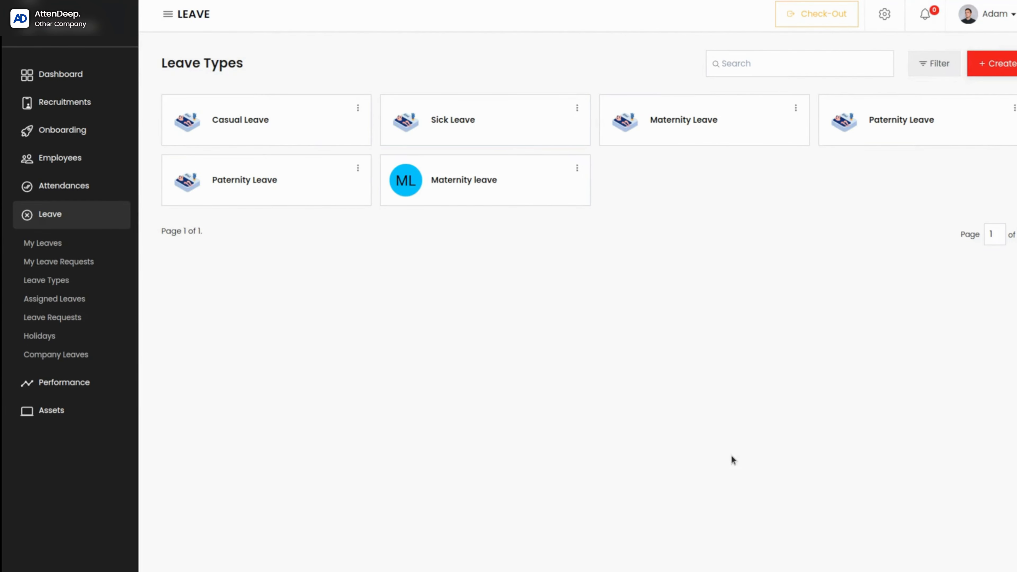
Start a new leave type named Casual Leave with the payment method Unpaid
{"action": "left_click", "coordinate": [1008, 69]}
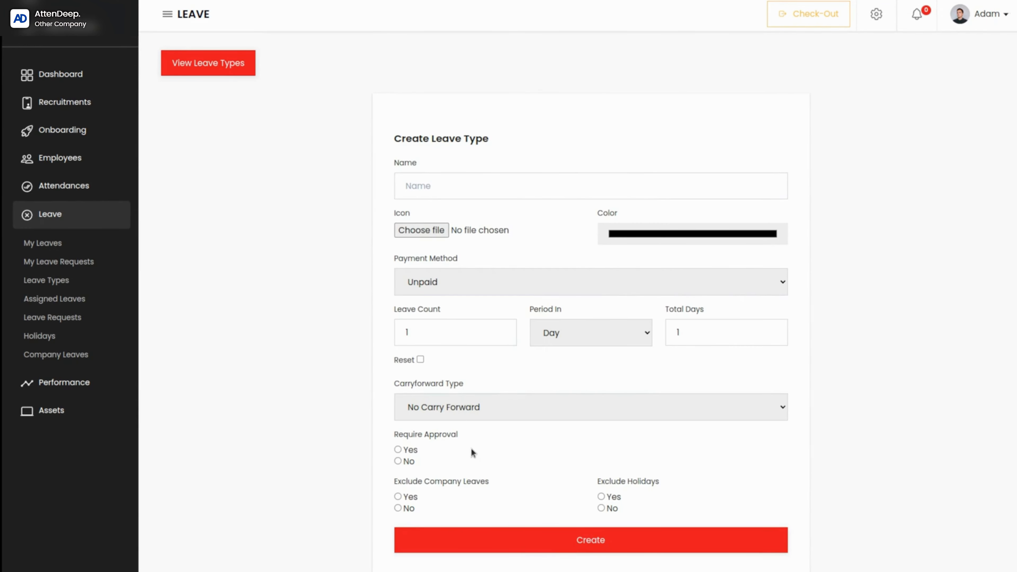
{"action": "left_click", "coordinate": [420, 181]}
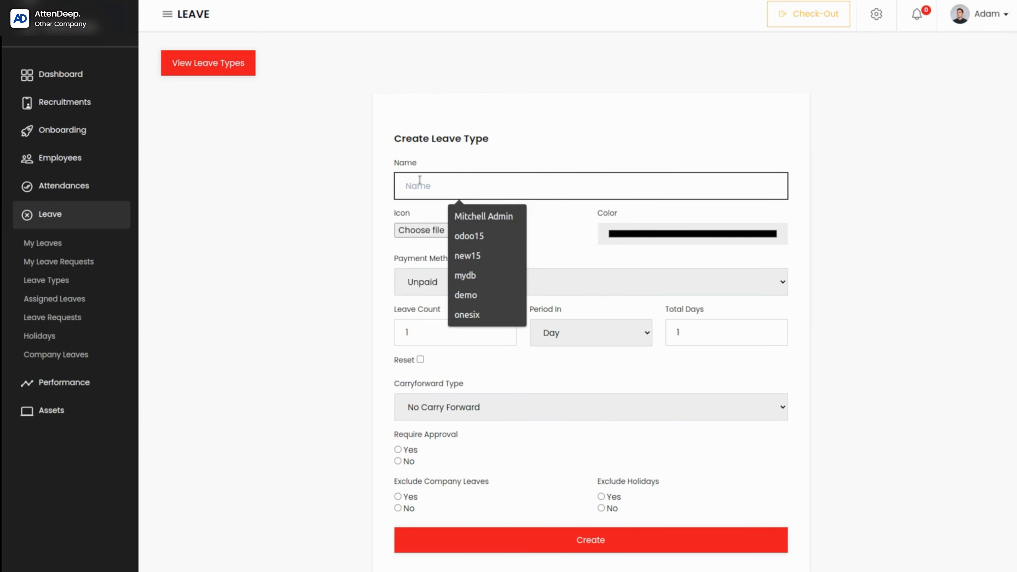
{"action": "type", "text": "Ca"}
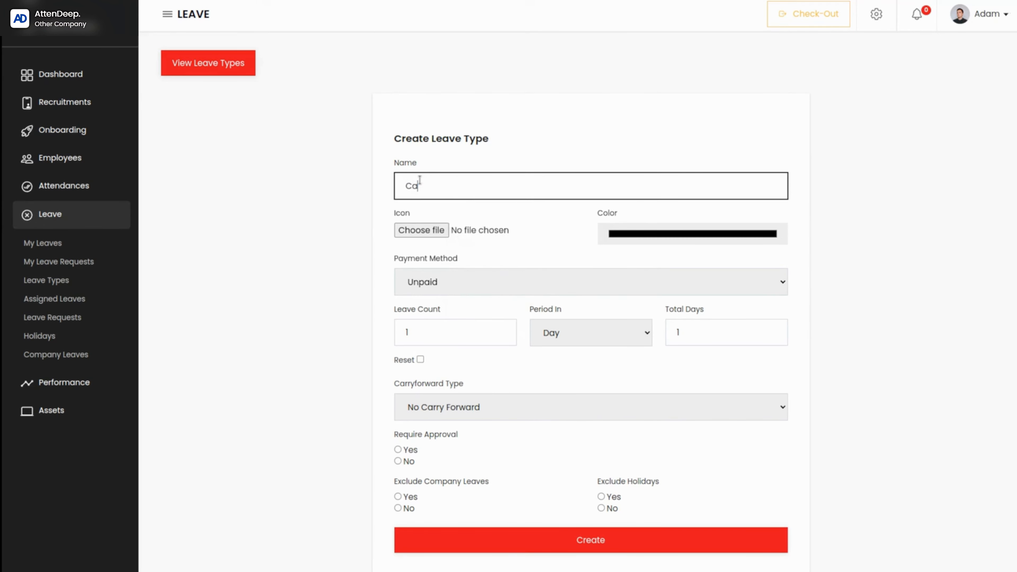
{"action": "type", "text": "sual Leave"}
{"action": "left_click", "coordinate": [467, 288]}
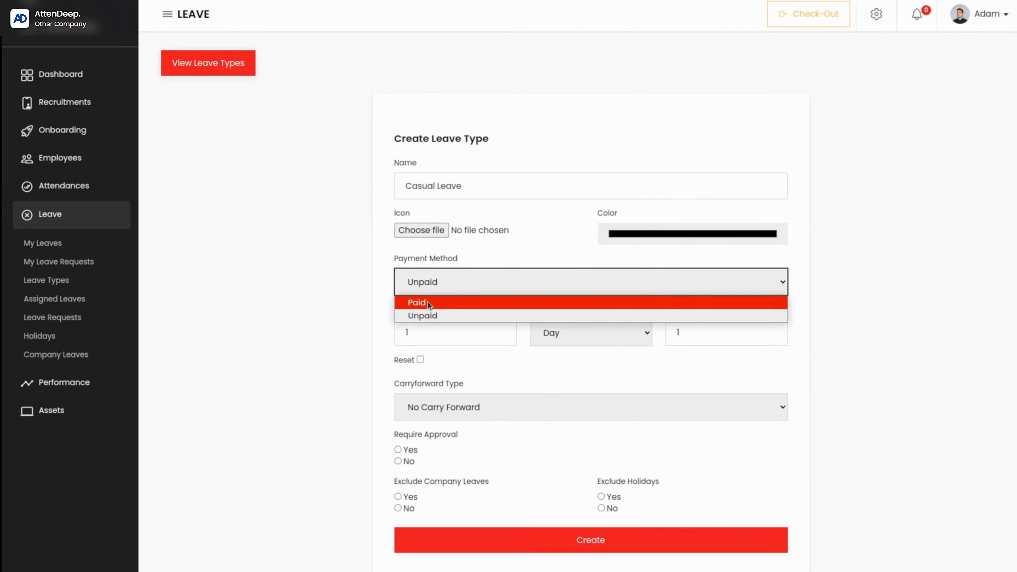
{"action": "left_click", "coordinate": [434, 318]}
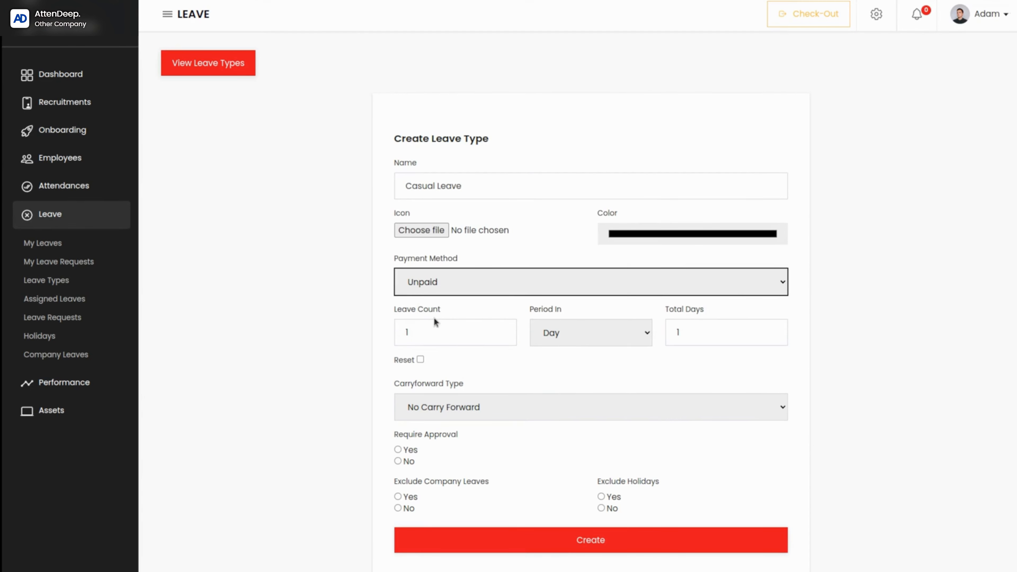
Try Month and Year as the period for the leave count and set it back to Day
{"action": "left_click", "coordinate": [434, 329]}
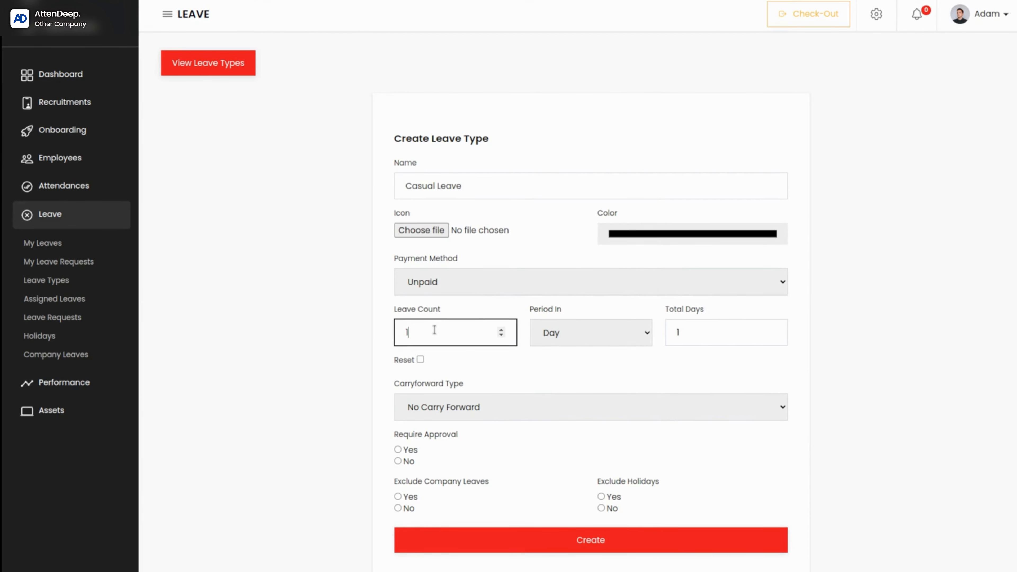
{"action": "left_click", "coordinate": [583, 335]}
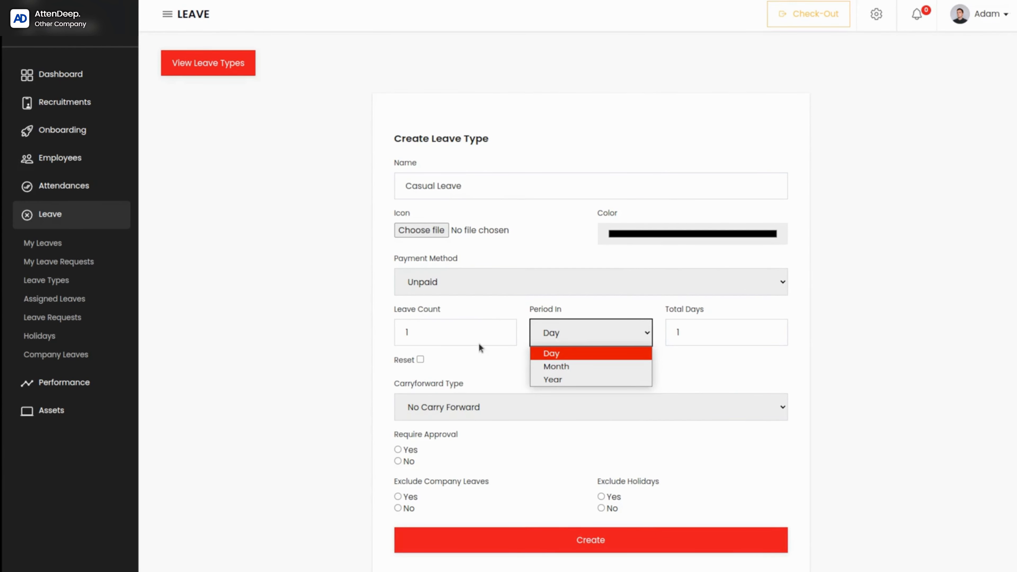
{"action": "left_click", "coordinate": [481, 362]}
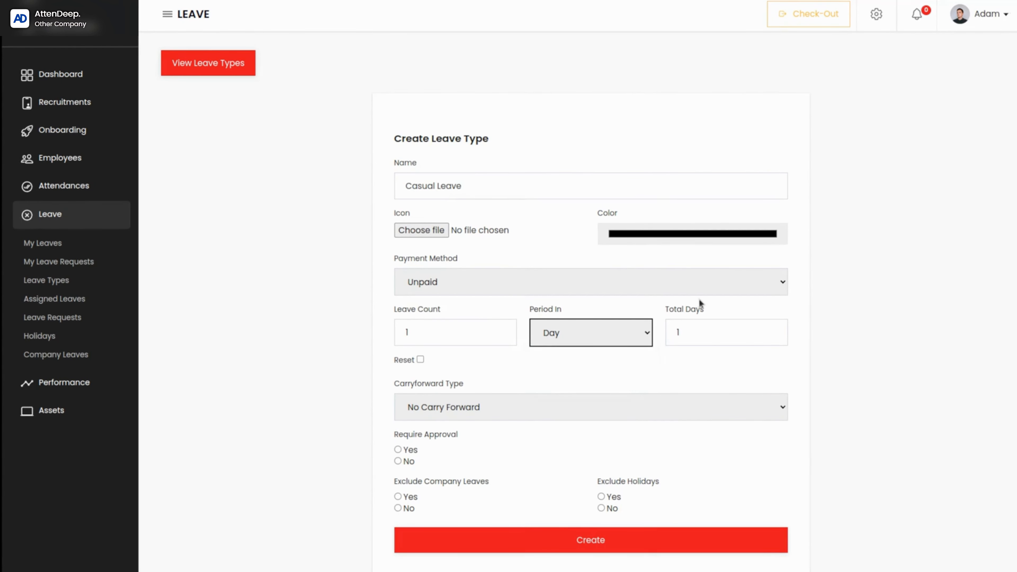
{"action": "left_click", "coordinate": [622, 340]}
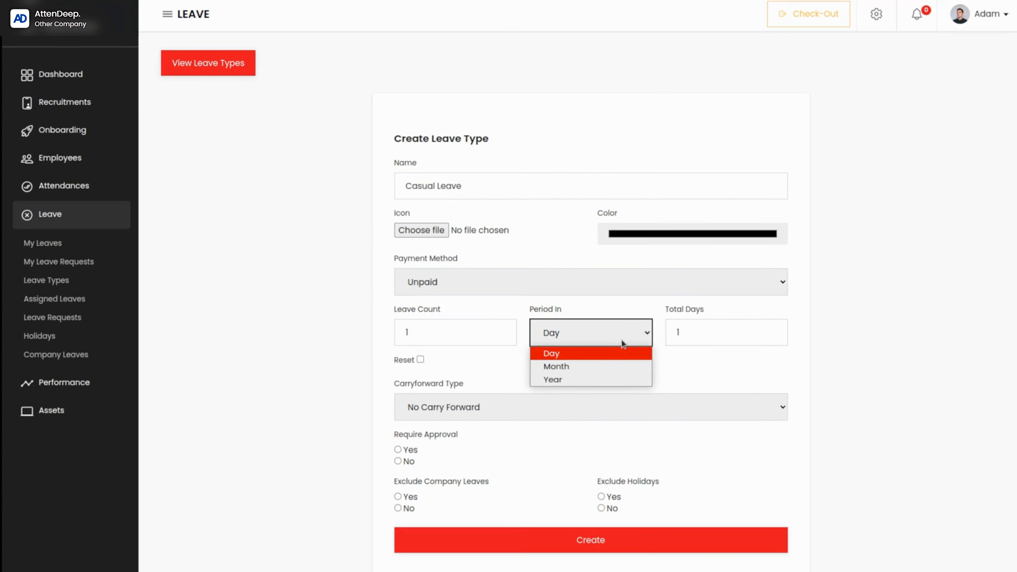
{"action": "left_click", "coordinate": [581, 366]}
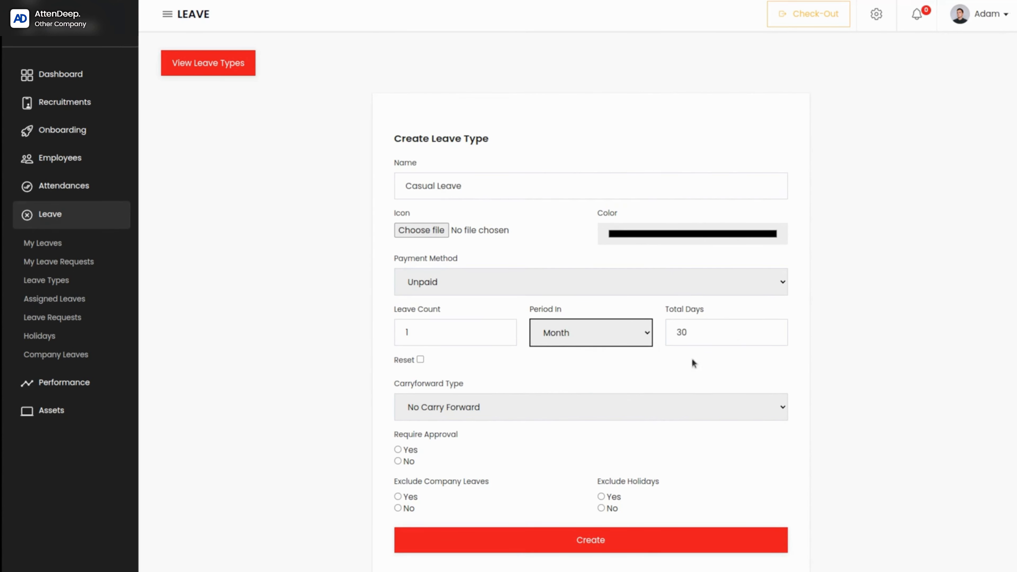
{"action": "left_click", "coordinate": [623, 329]}
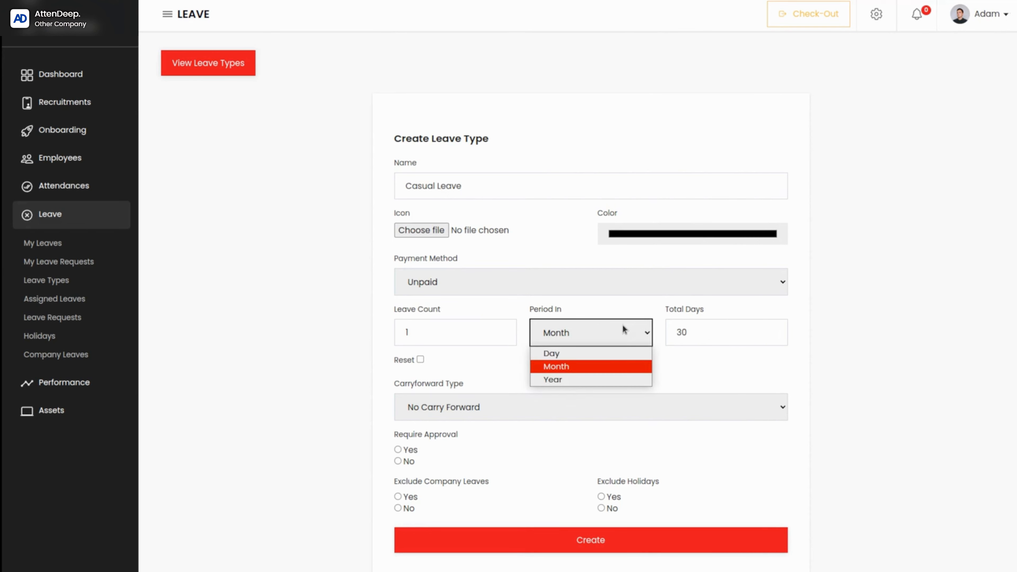
{"action": "left_click", "coordinate": [562, 379]}
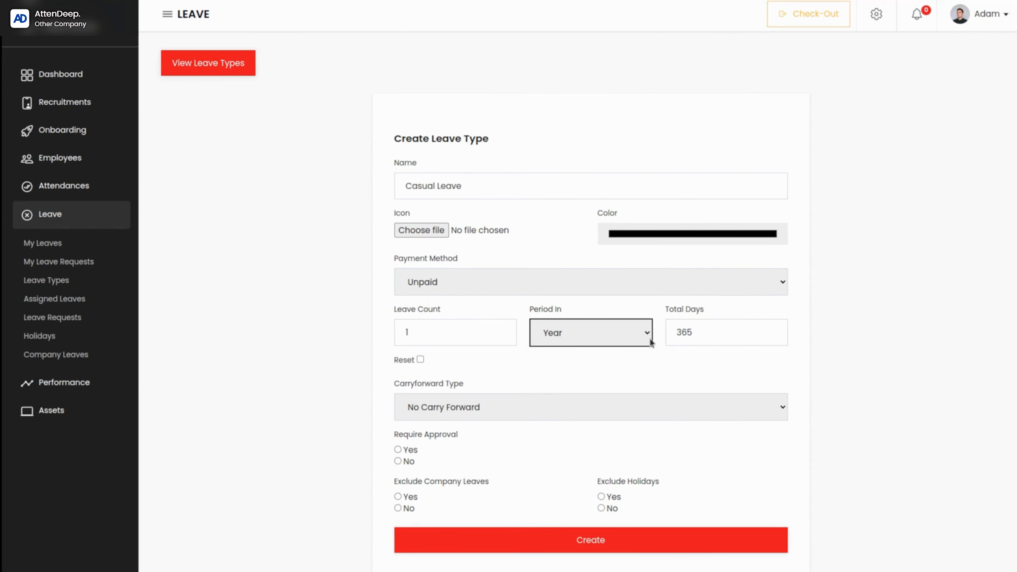
{"action": "left_click", "coordinate": [613, 329]}
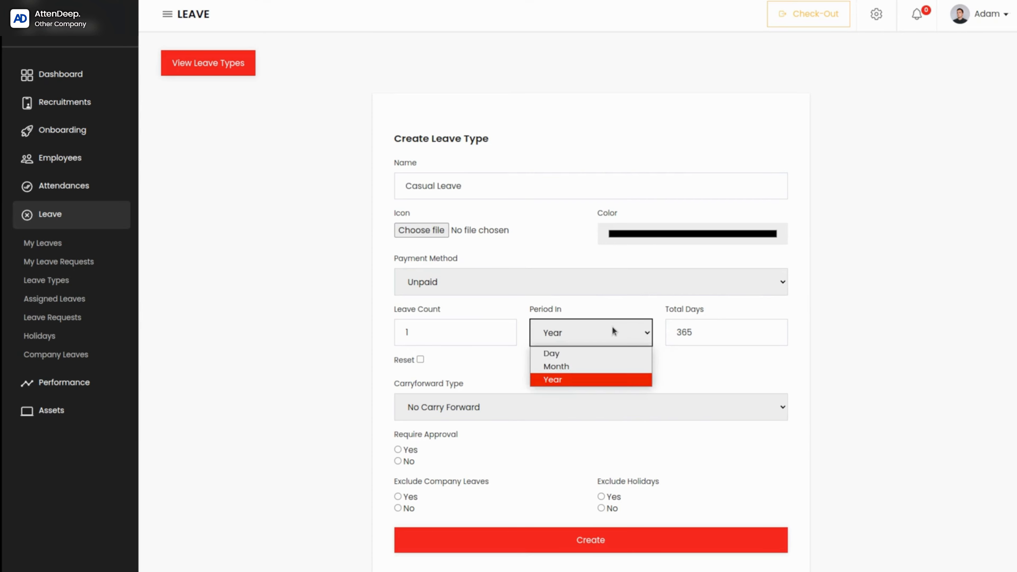
{"action": "left_click", "coordinate": [552, 354]}
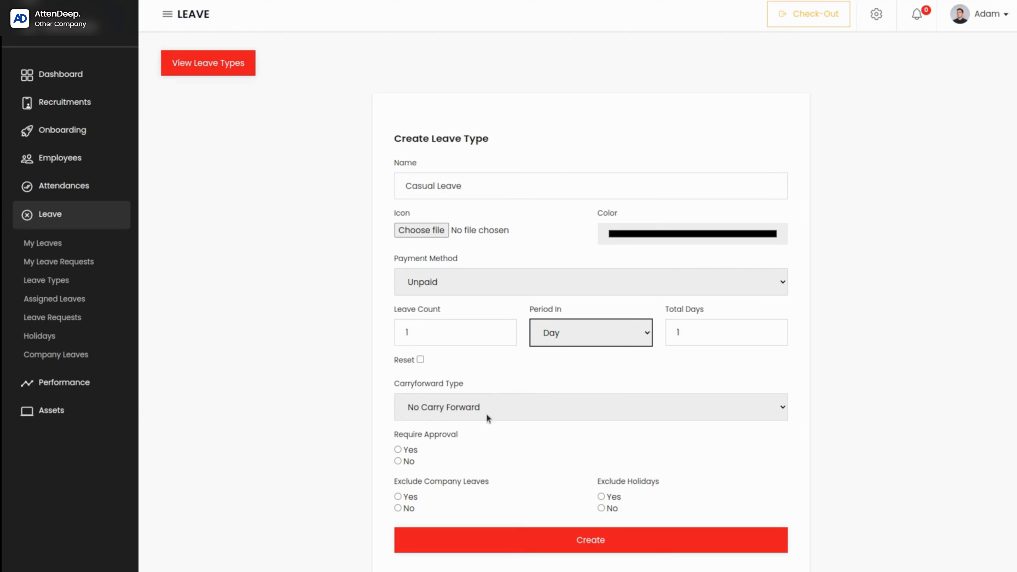
Check the carryforward types, keeping No Carry Forward, and try the Reset option with its interval choices before turning it off
{"action": "left_click", "coordinate": [502, 415]}
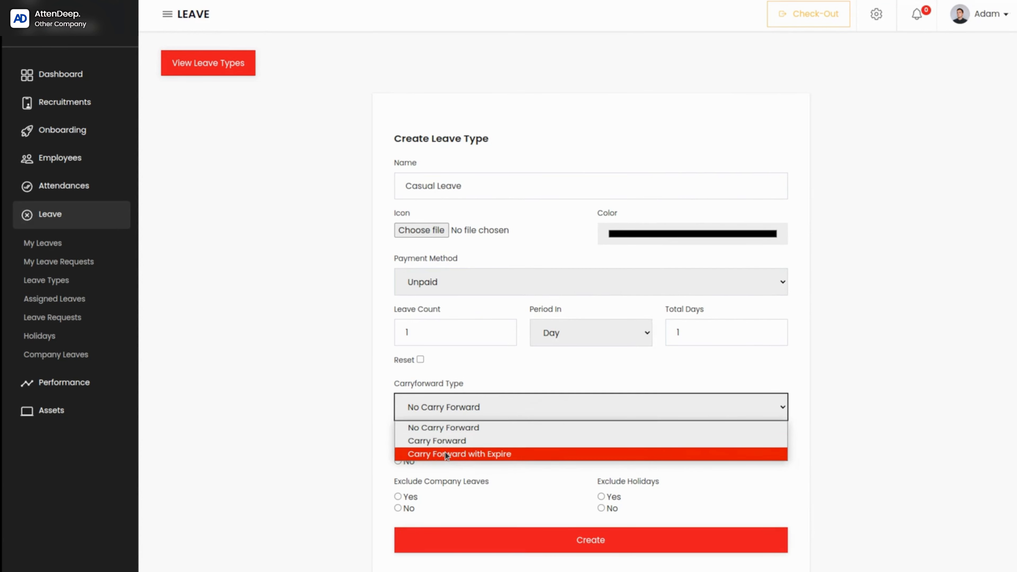
{"action": "left_click", "coordinate": [480, 427]}
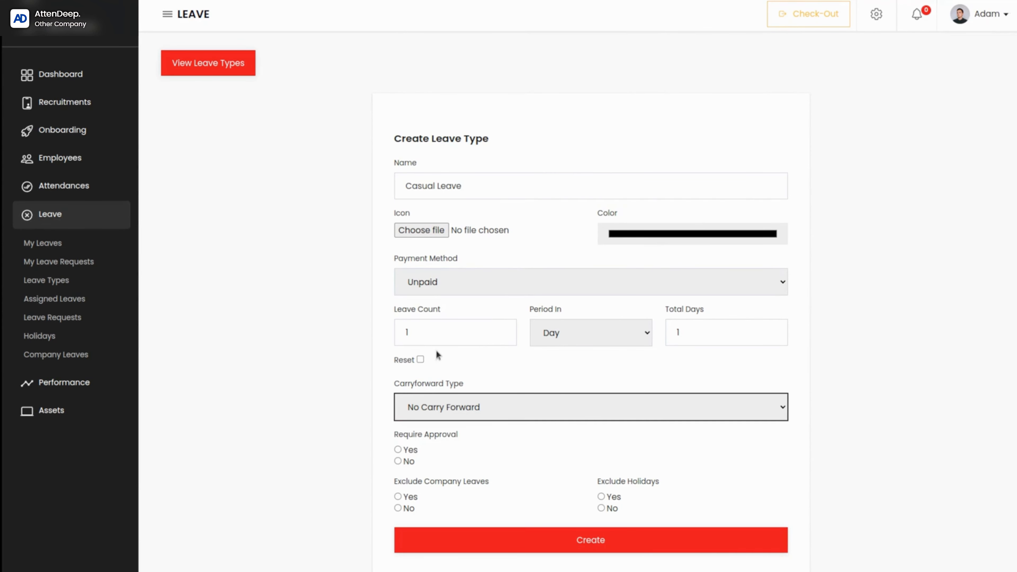
{"action": "left_click", "coordinate": [420, 359]}
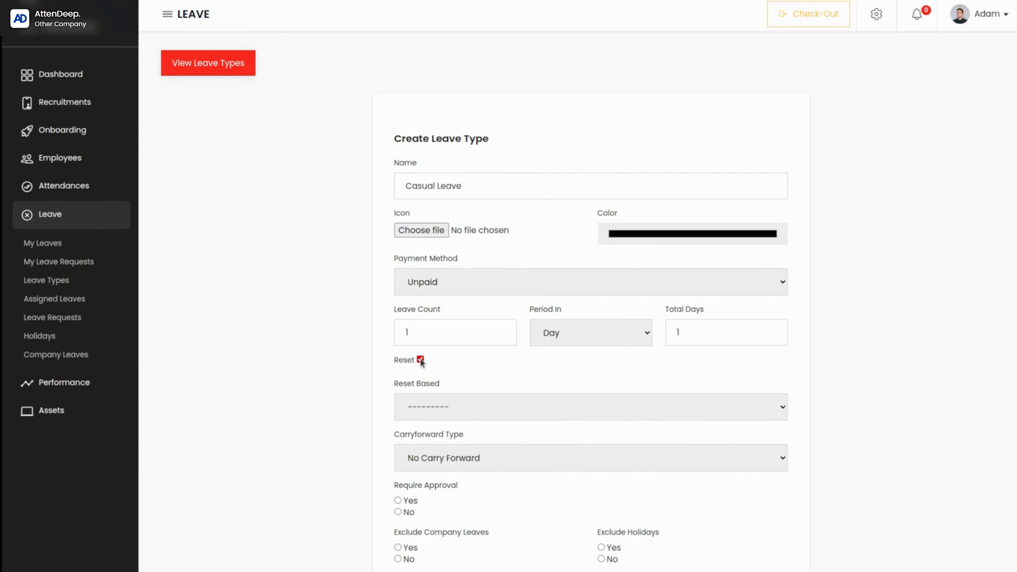
{"action": "left_click", "coordinate": [475, 409]}
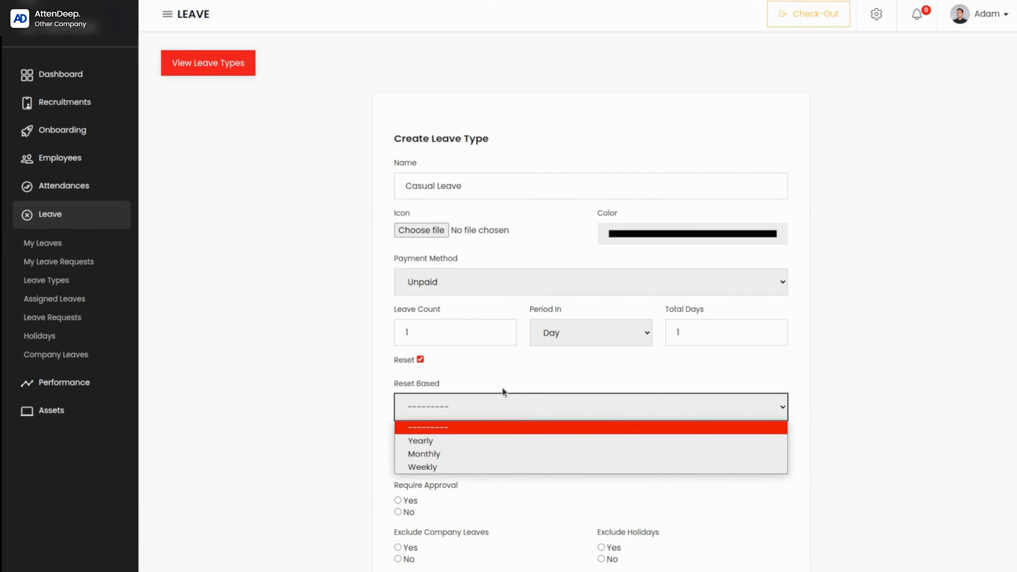
{"action": "left_click", "coordinate": [421, 358]}
{"action": "left_click", "coordinate": [420, 359]}
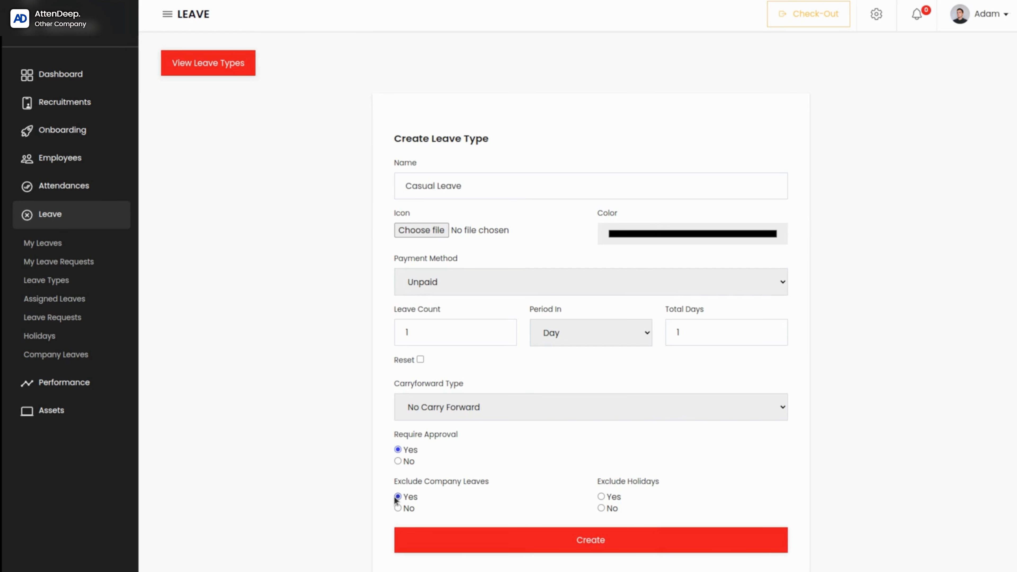
Set Exclude Company Leaves and Exclude Holidays to Yes and create the Casual Leave type
{"action": "left_click", "coordinate": [397, 508]}
{"action": "left_click", "coordinate": [398, 497]}
{"action": "left_click", "coordinate": [602, 496]}
{"action": "left_click", "coordinate": [585, 538]}
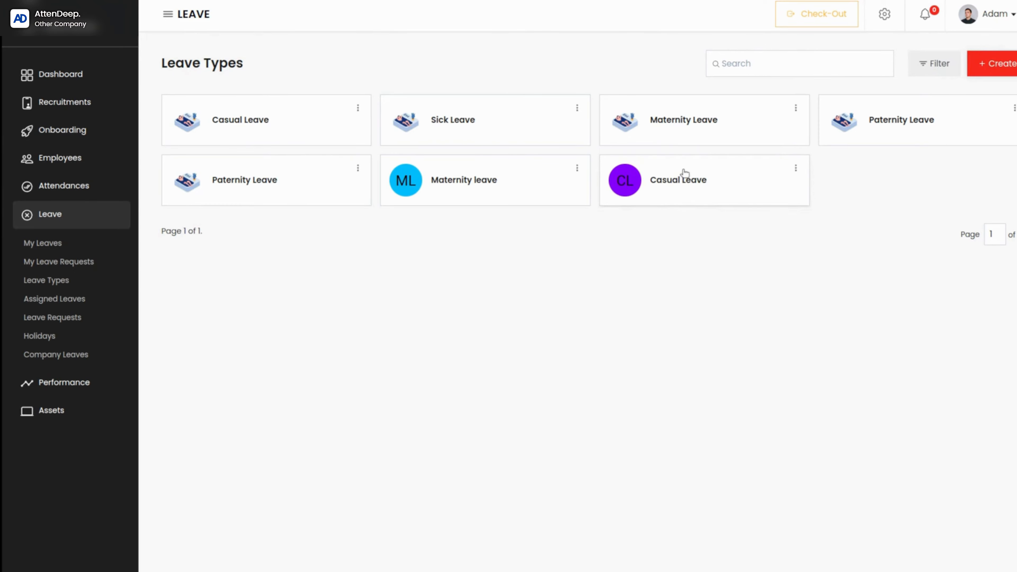
Assign the Casual Leave type with the purple CL icon to the first employee in the list
{"action": "left_click", "coordinate": [794, 166]}
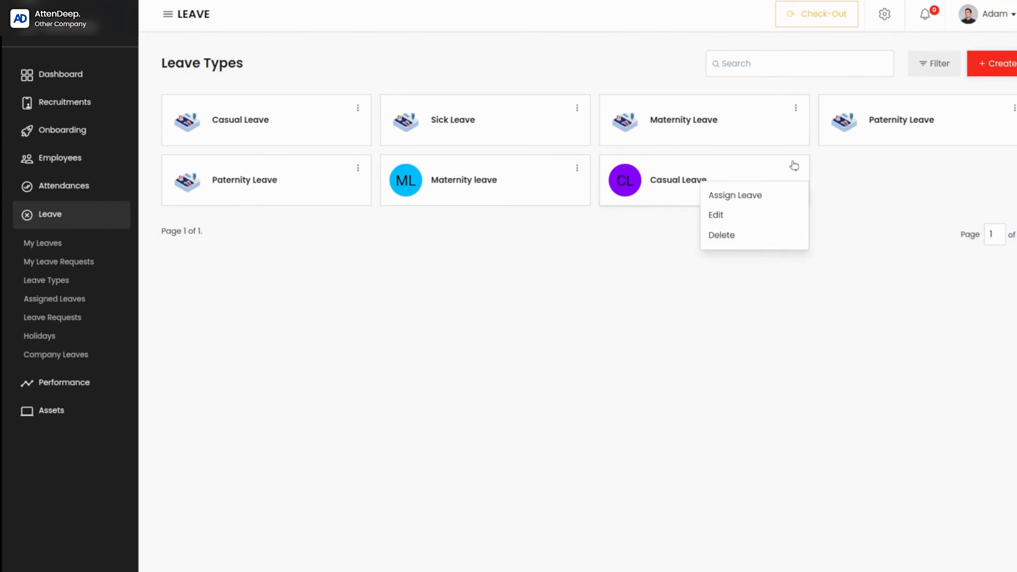
{"action": "left_click", "coordinate": [729, 199]}
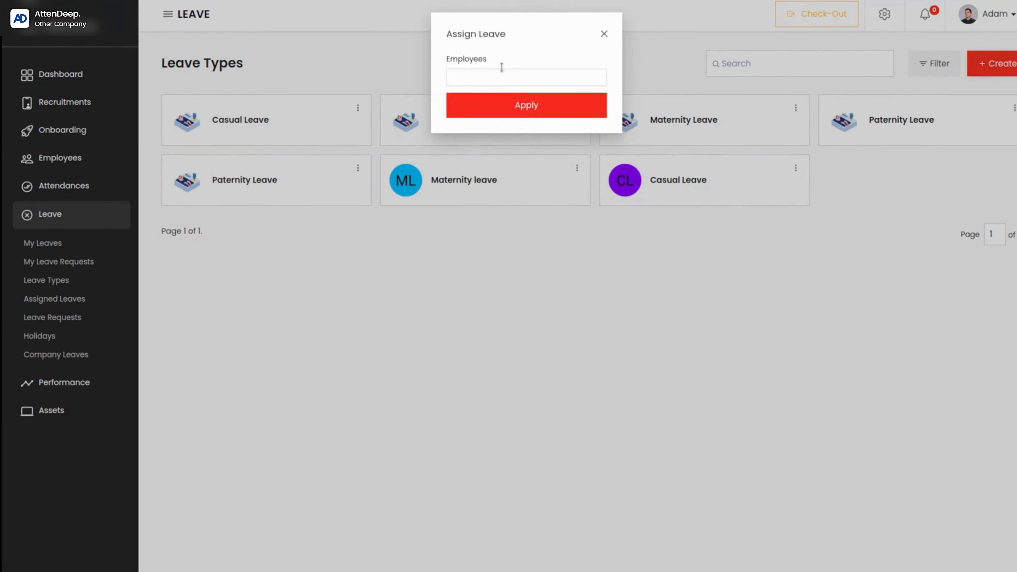
{"action": "left_click", "coordinate": [500, 76]}
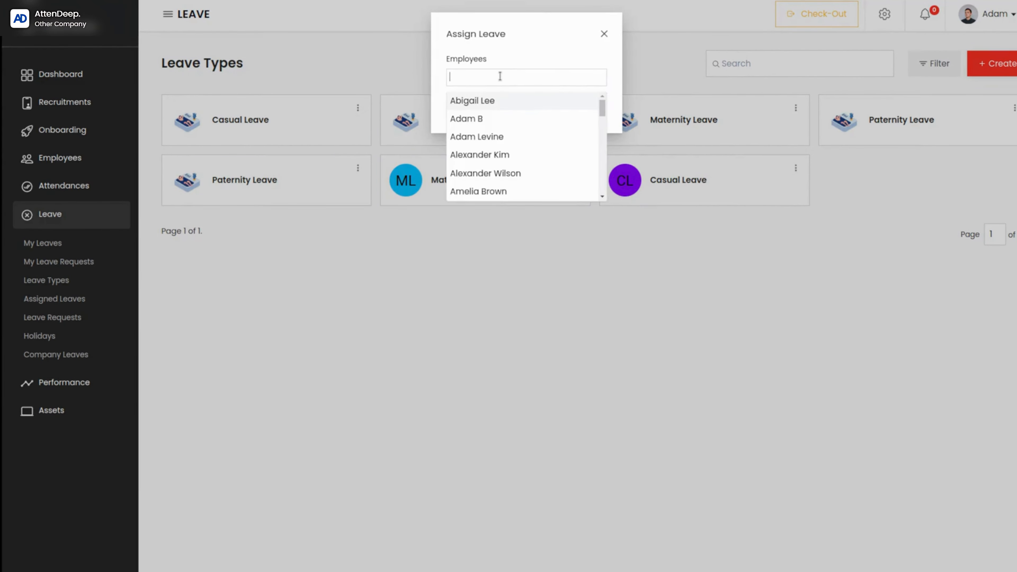
{"action": "left_click", "coordinate": [473, 101]}
{"action": "left_click", "coordinate": [513, 126]}
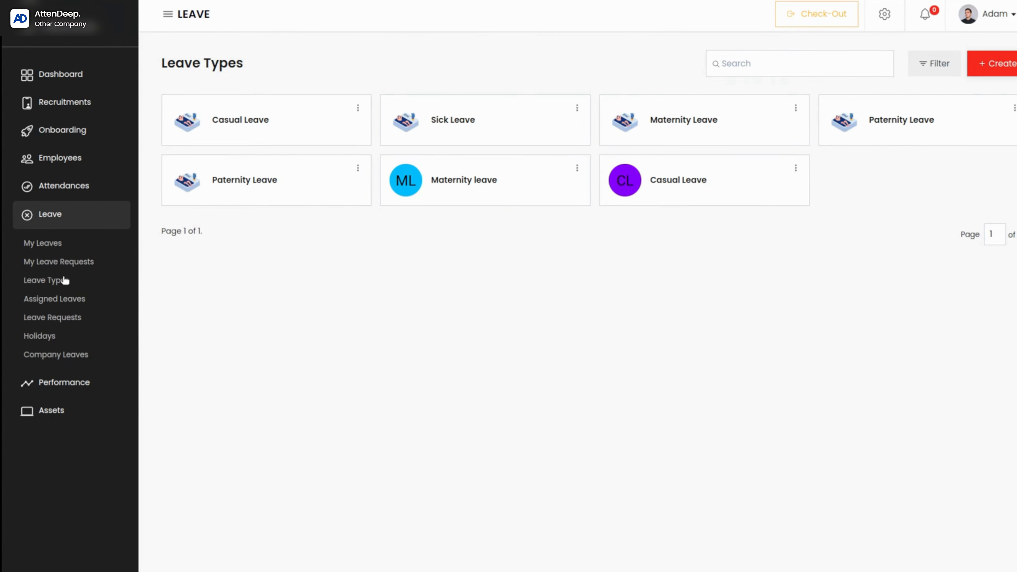
Open the assigned leaves and review the employees' leave types and days down to the end of the first page
{"action": "left_click", "coordinate": [58, 300]}
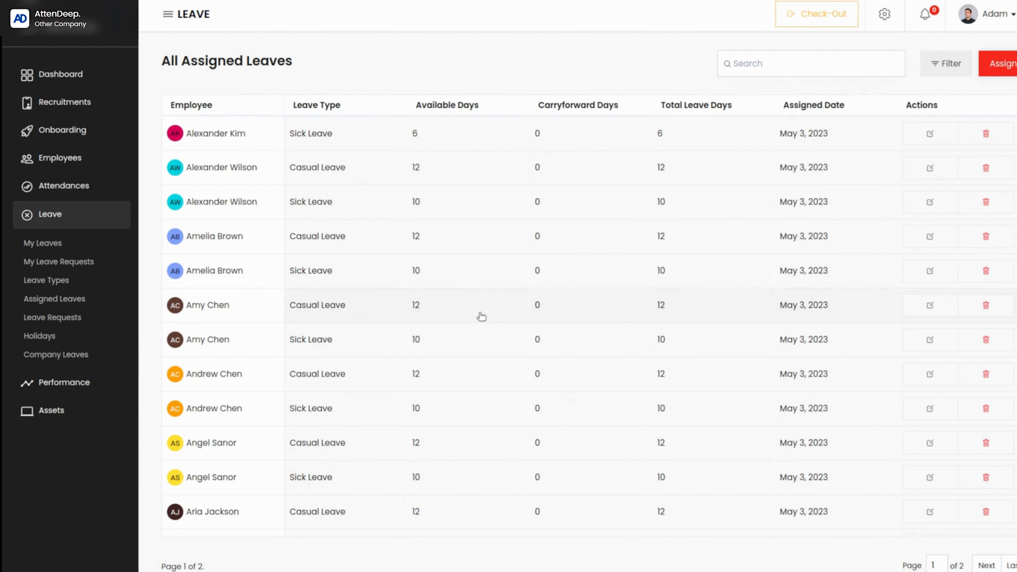
{"action": "scroll", "coordinate": [481, 317], "scroll_direction": "down", "scroll_amount": 10}
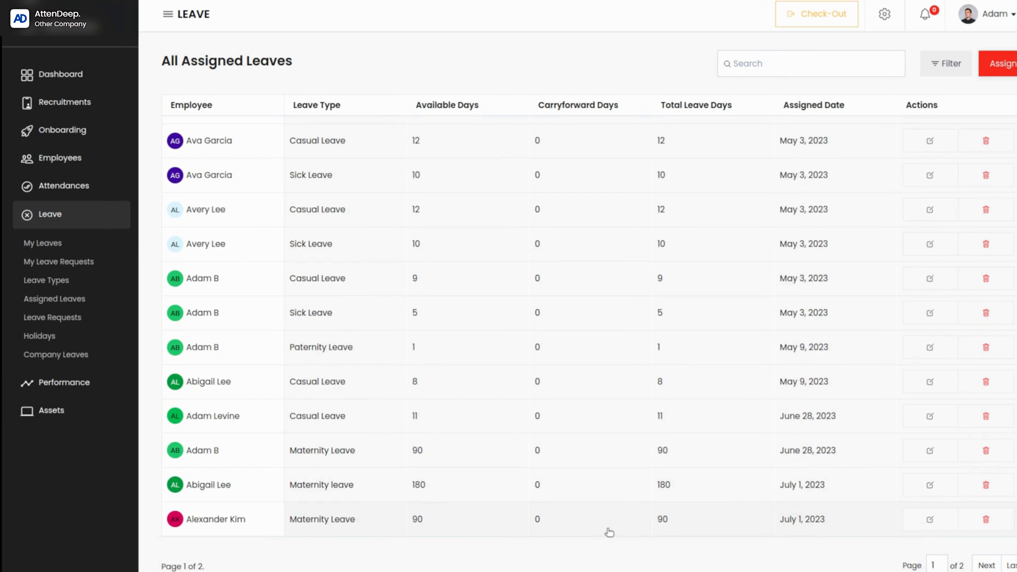
View the available-leave form of the Maternity Leave assignment in the last row and delete that assignment
{"action": "left_click", "coordinate": [929, 520]}
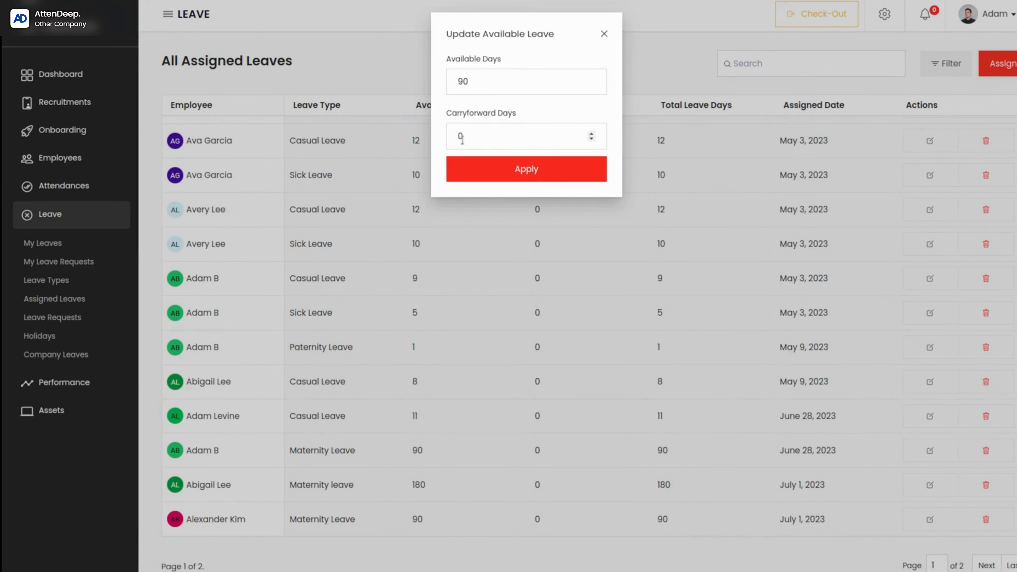
{"action": "left_click", "coordinate": [604, 35]}
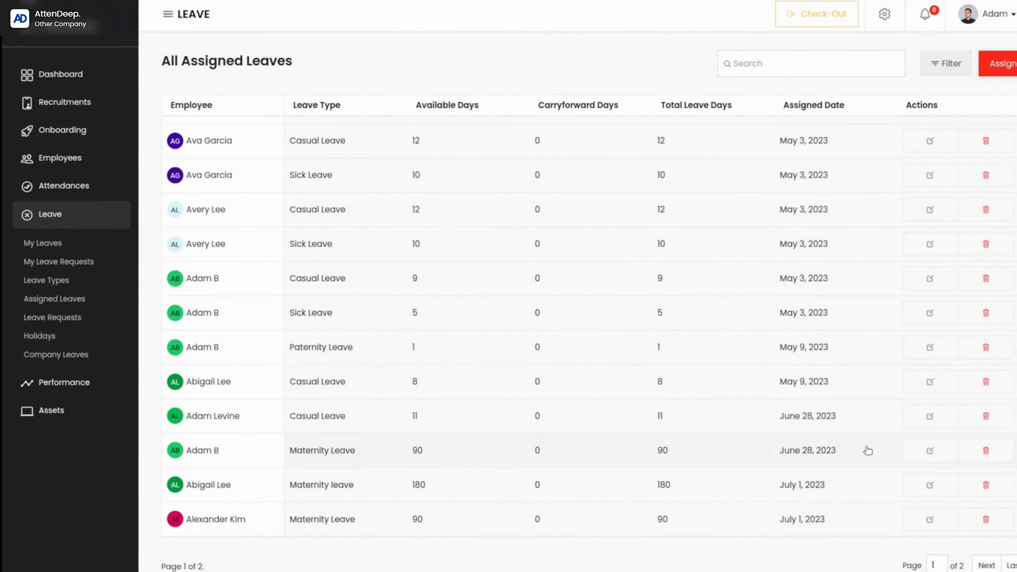
{"action": "left_click", "coordinate": [984, 522]}
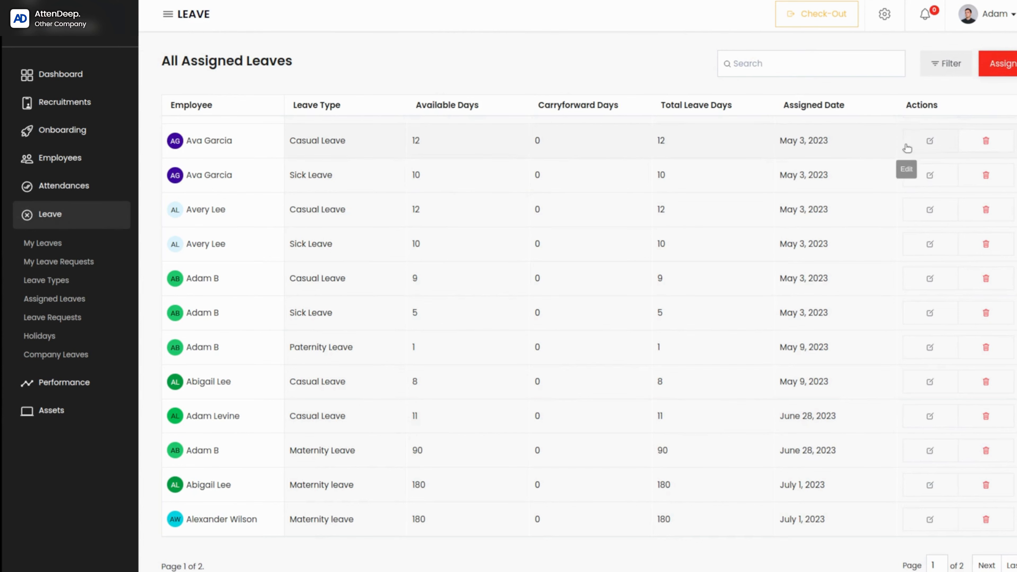
Fill in a new leave assignment with Sick Leave for the third employee in the list and close it without applying
{"action": "left_click", "coordinate": [990, 63]}
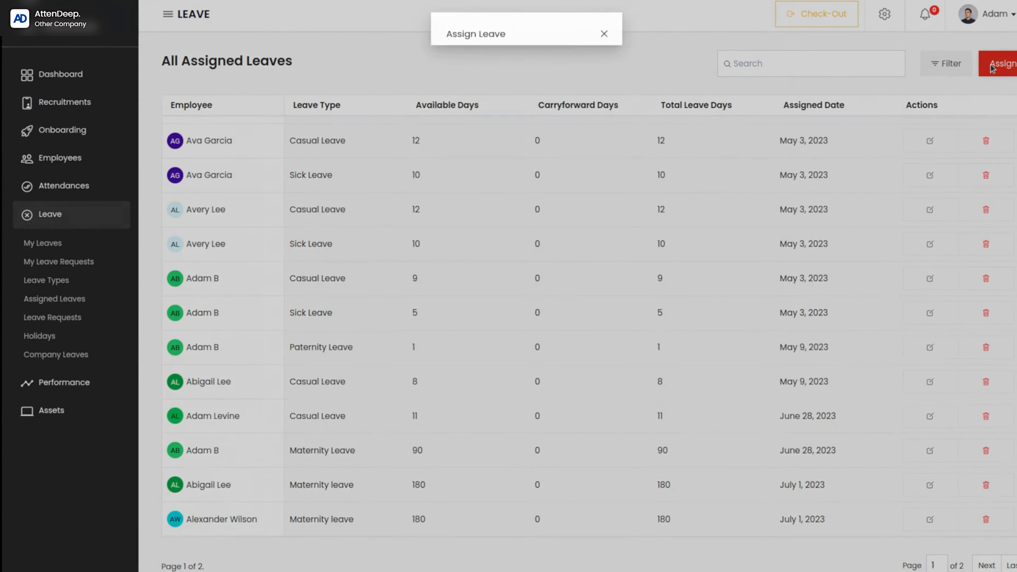
{"action": "left_click", "coordinate": [459, 77]}
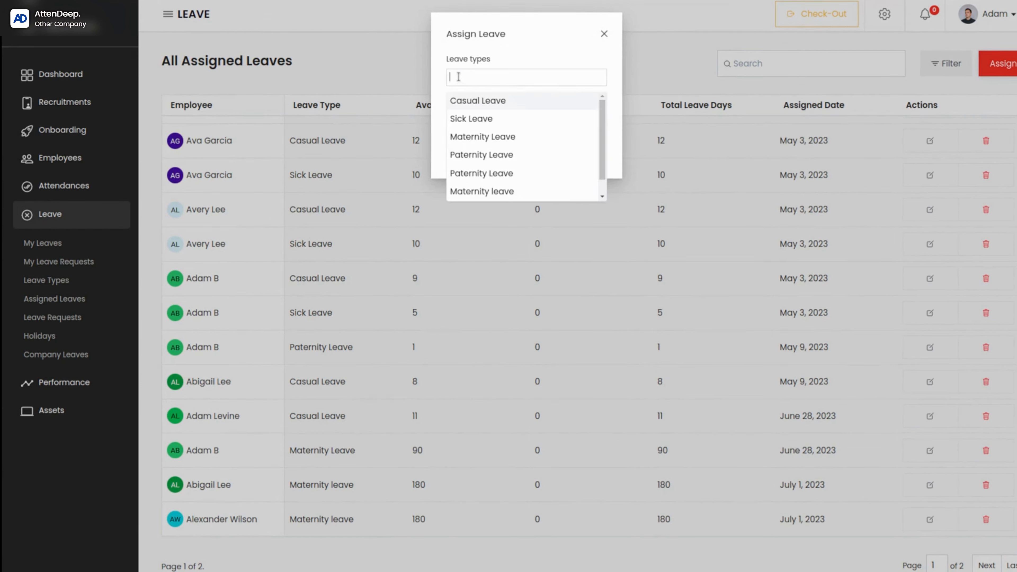
{"action": "left_click", "coordinate": [470, 118]}
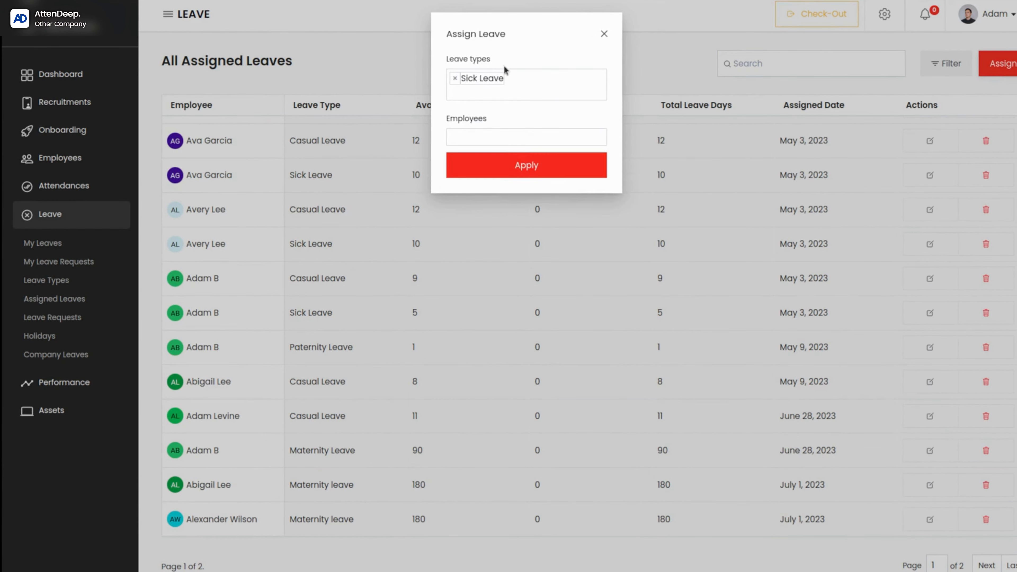
{"action": "left_click", "coordinate": [468, 136]}
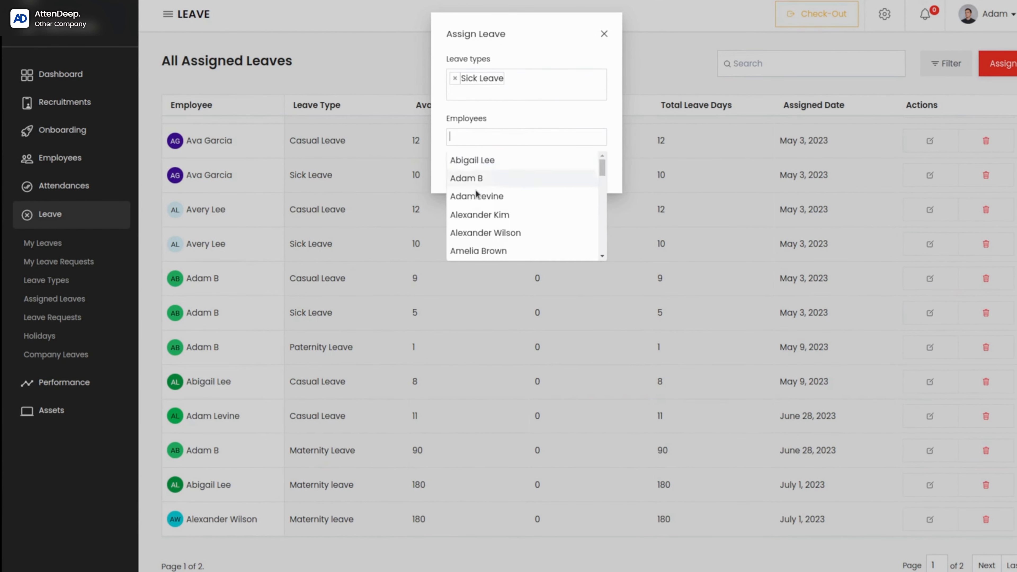
{"action": "left_click", "coordinate": [476, 195]}
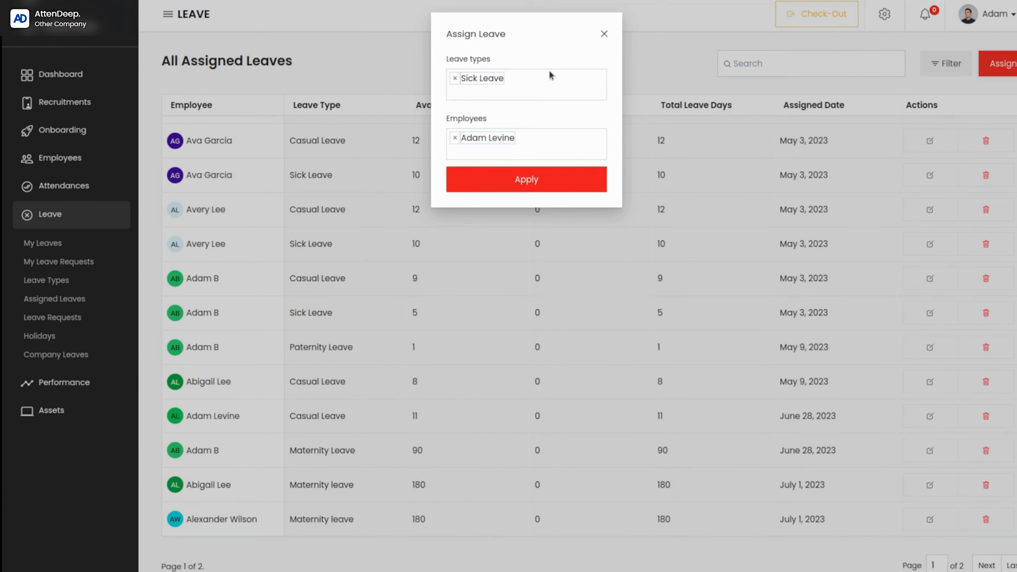
{"action": "left_click", "coordinate": [603, 35]}
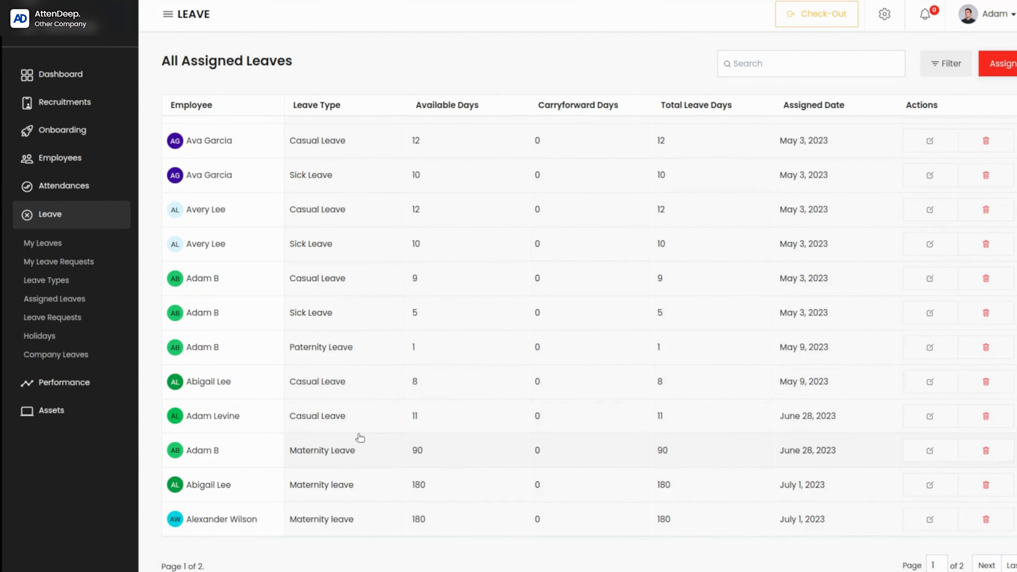
{"action": "scroll", "coordinate": [360, 437], "scroll_direction": "up", "scroll_amount": 10}
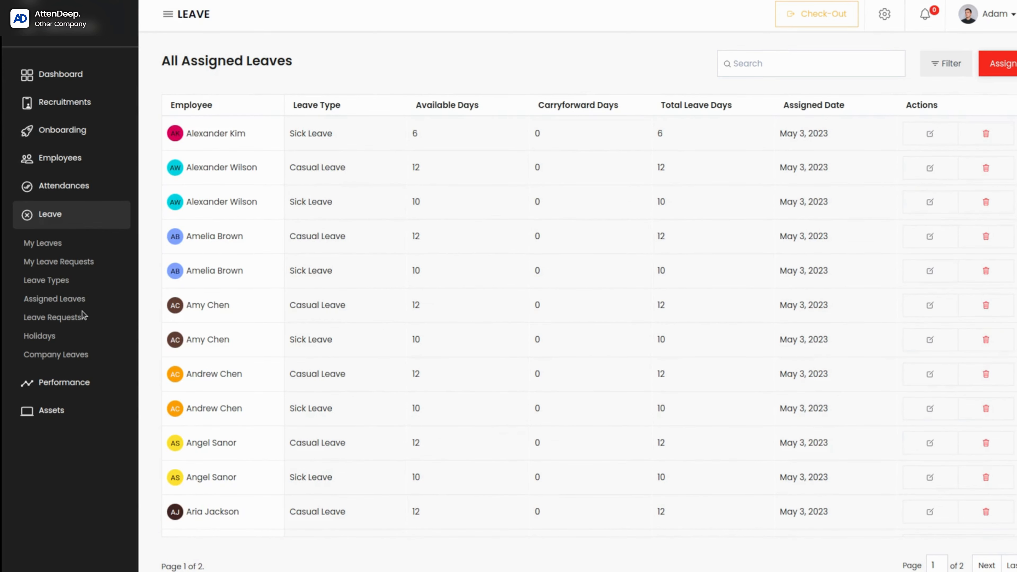
Open the employees' leave requests, and cancel and re-approve the one-day Casual Leave request for June 28, 2023
{"action": "left_click", "coordinate": [51, 317]}
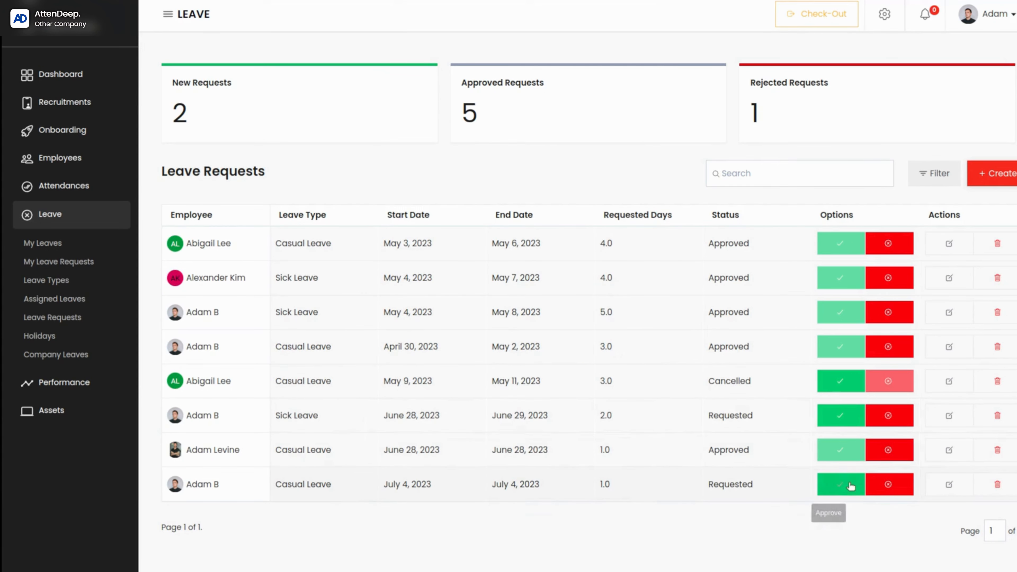
{"action": "left_click", "coordinate": [894, 451]}
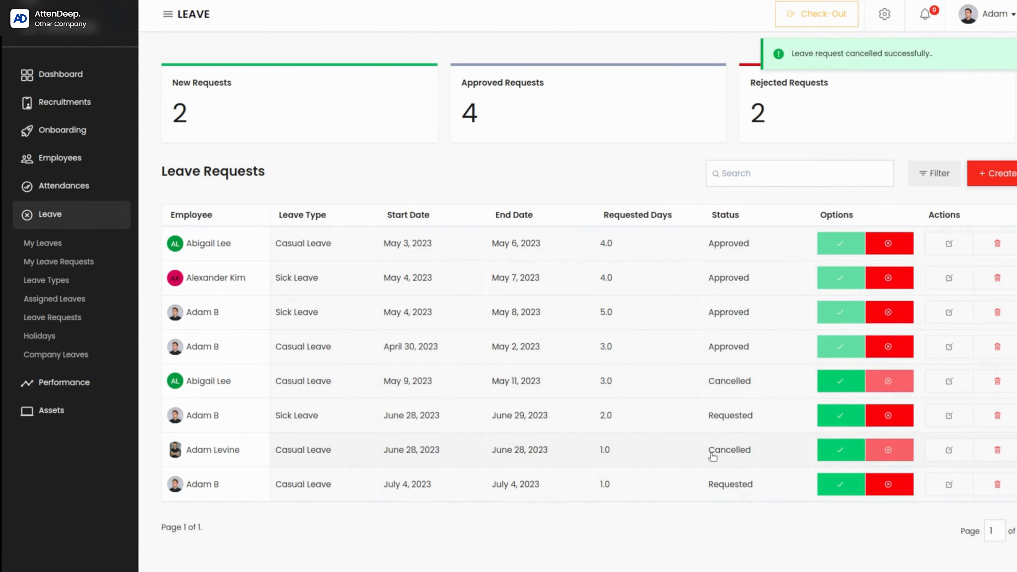
{"action": "left_click", "coordinate": [841, 451]}
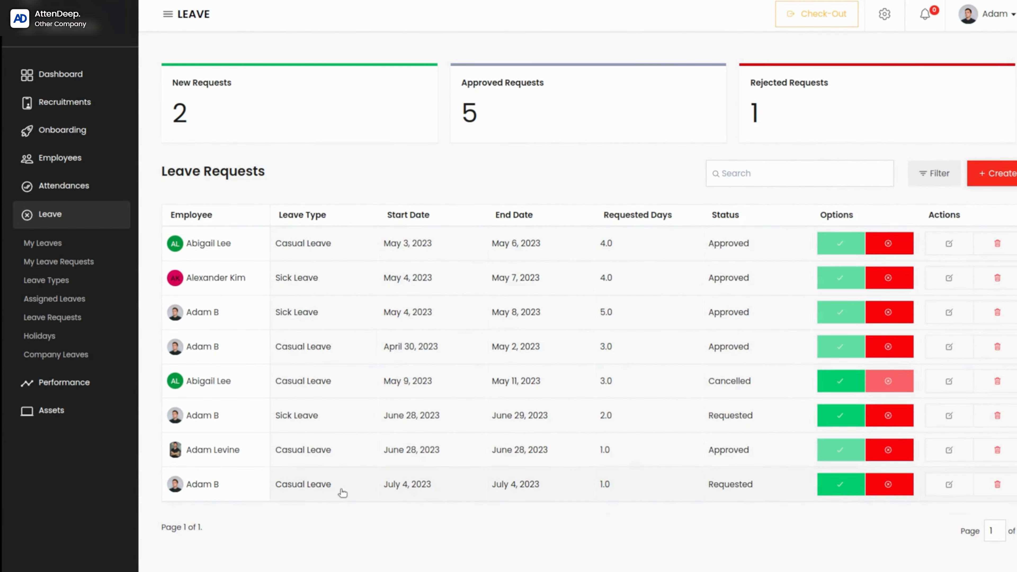
Approve and subsequently cancel the Casual Leave request for July 4, 2023
{"action": "left_click", "coordinate": [839, 486]}
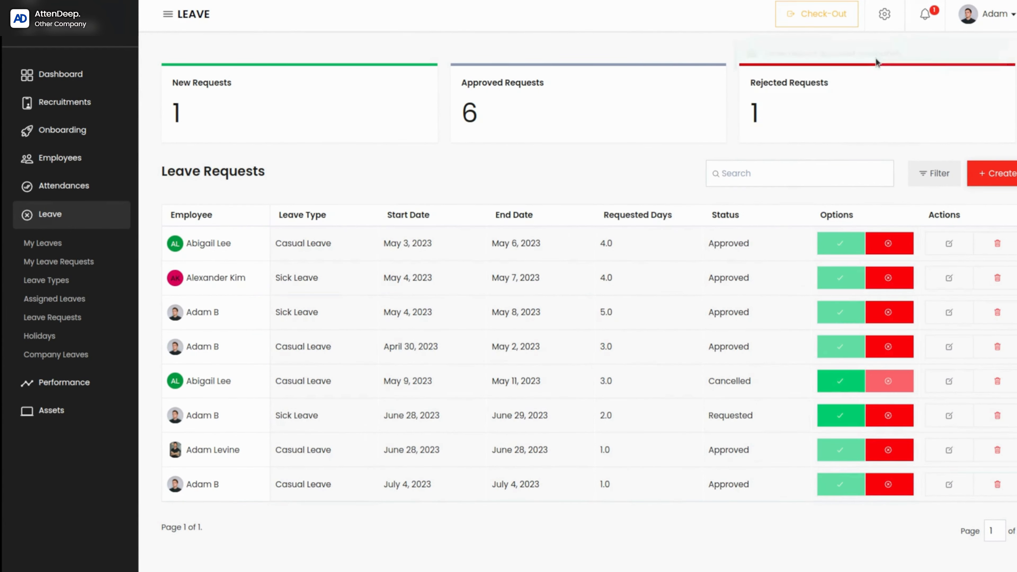
{"action": "left_click", "coordinate": [886, 485]}
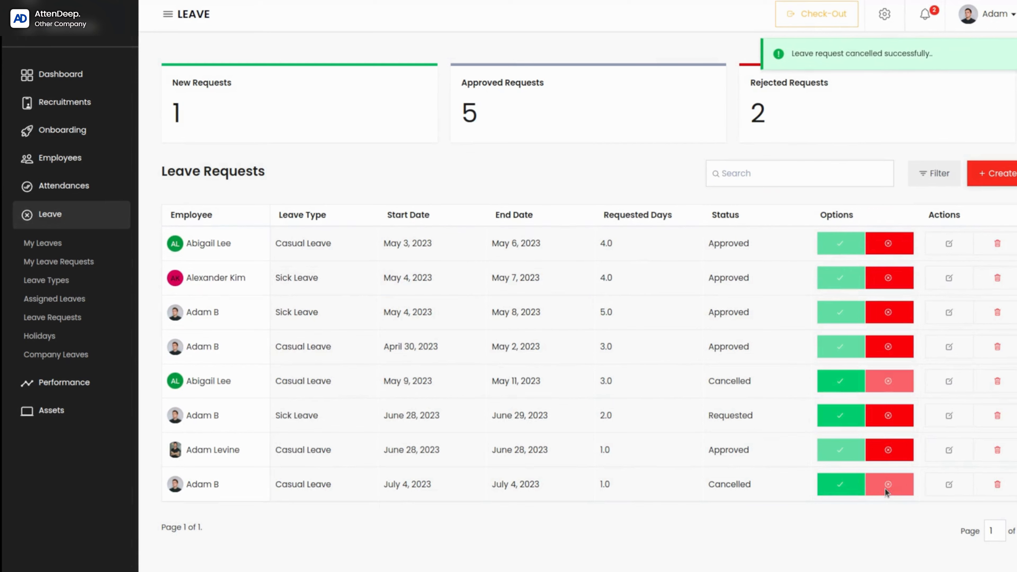
Review the details of the June 28 Casual Leave request and the fields of the form for creating a request
{"action": "left_click", "coordinate": [285, 452]}
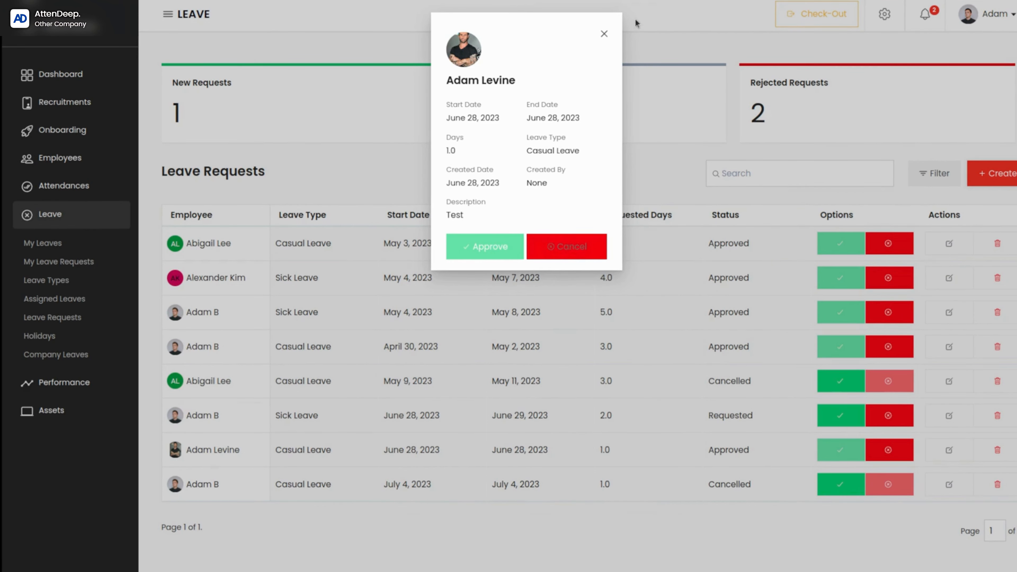
{"action": "left_click", "coordinate": [603, 38]}
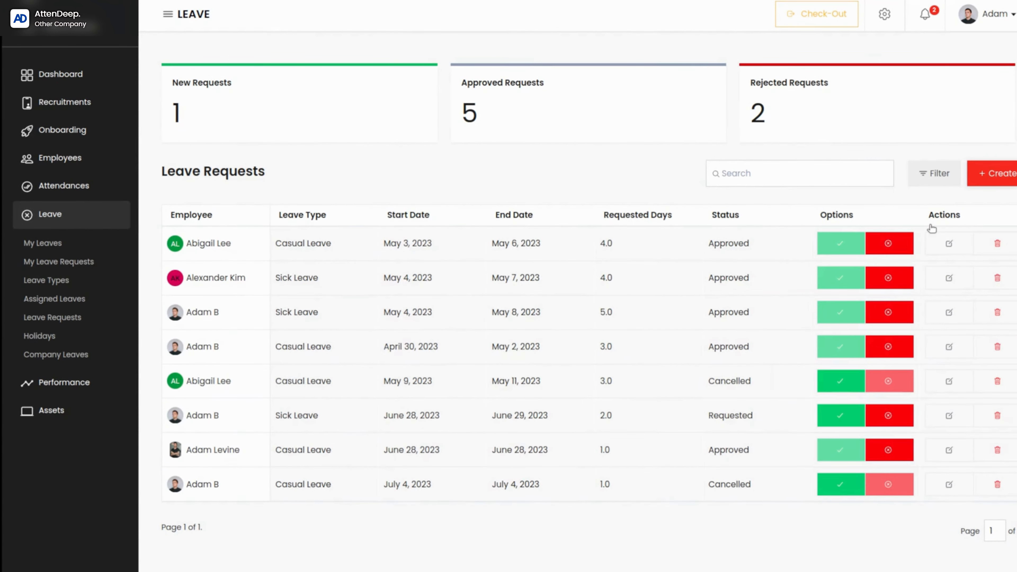
{"action": "left_click", "coordinate": [995, 178]}
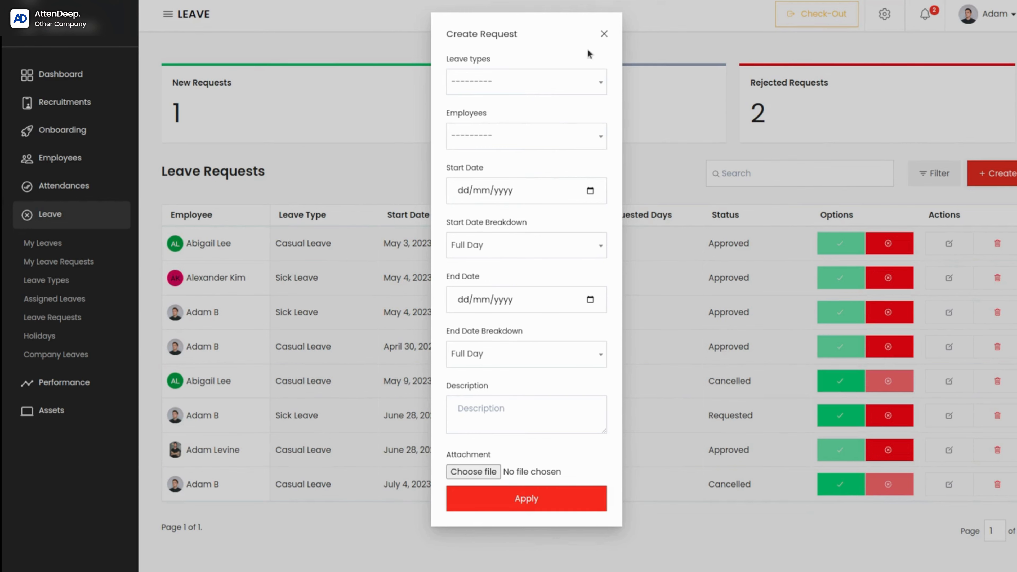
{"action": "left_click", "coordinate": [604, 35]}
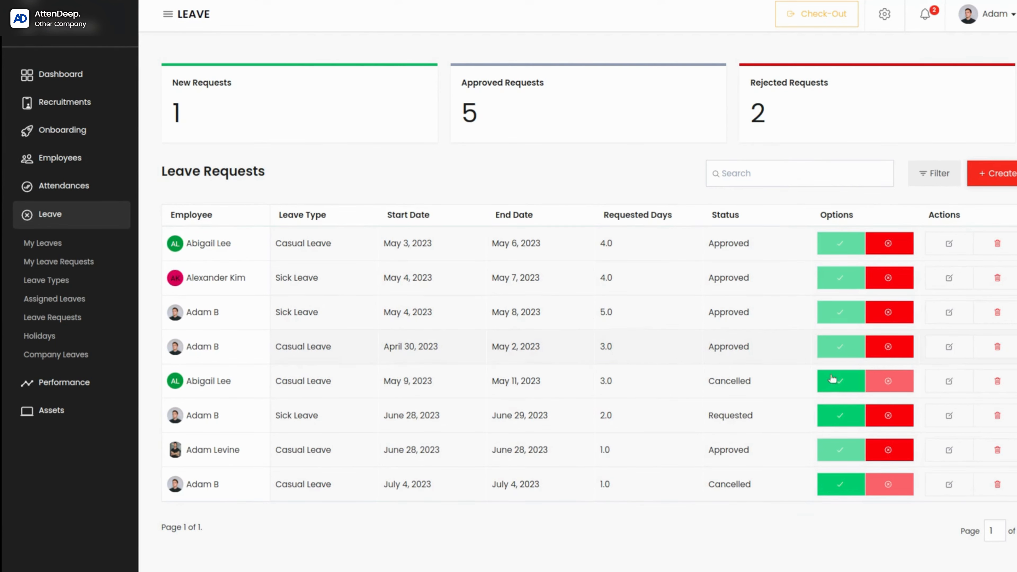
Open the holidays and start a new holiday named Easter
{"action": "left_click", "coordinate": [35, 337]}
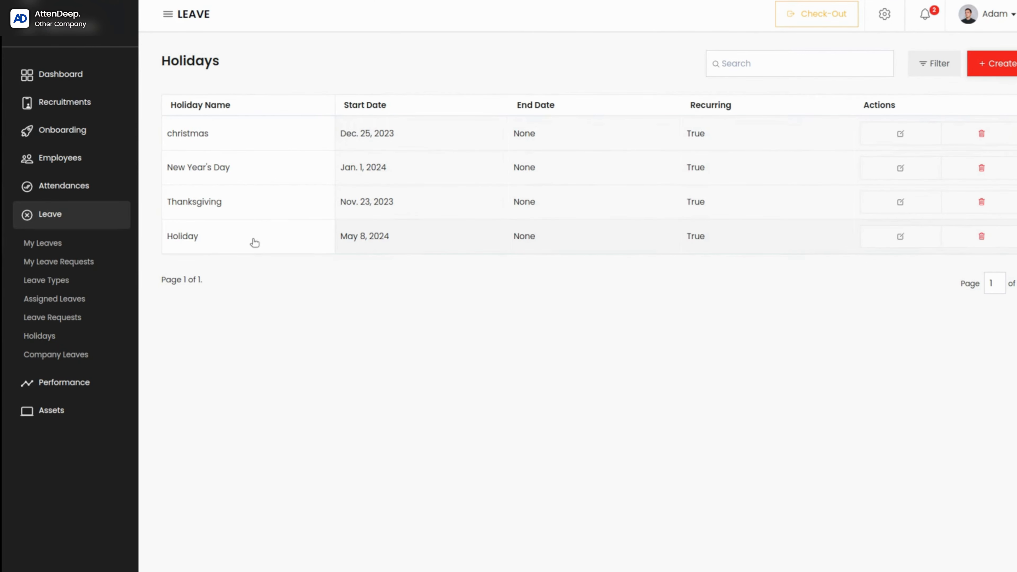
{"action": "left_click", "coordinate": [999, 72]}
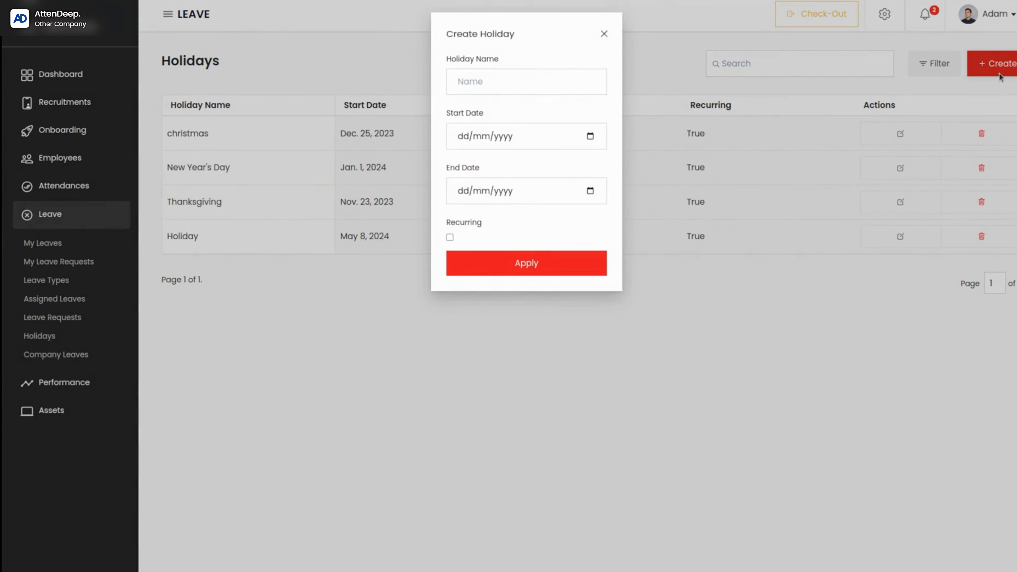
{"action": "left_click", "coordinate": [554, 81]}
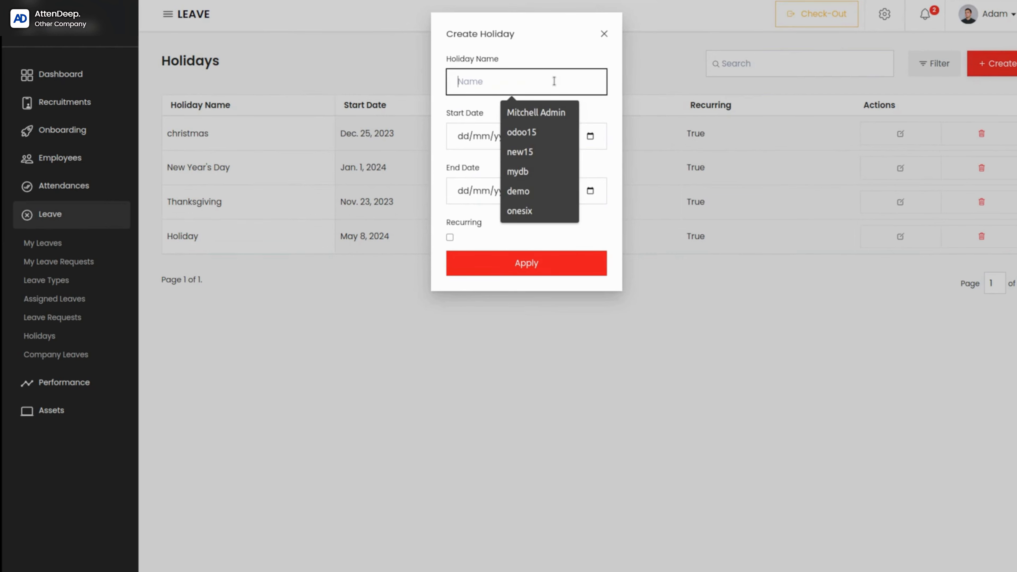
{"action": "type", "text": "East"}
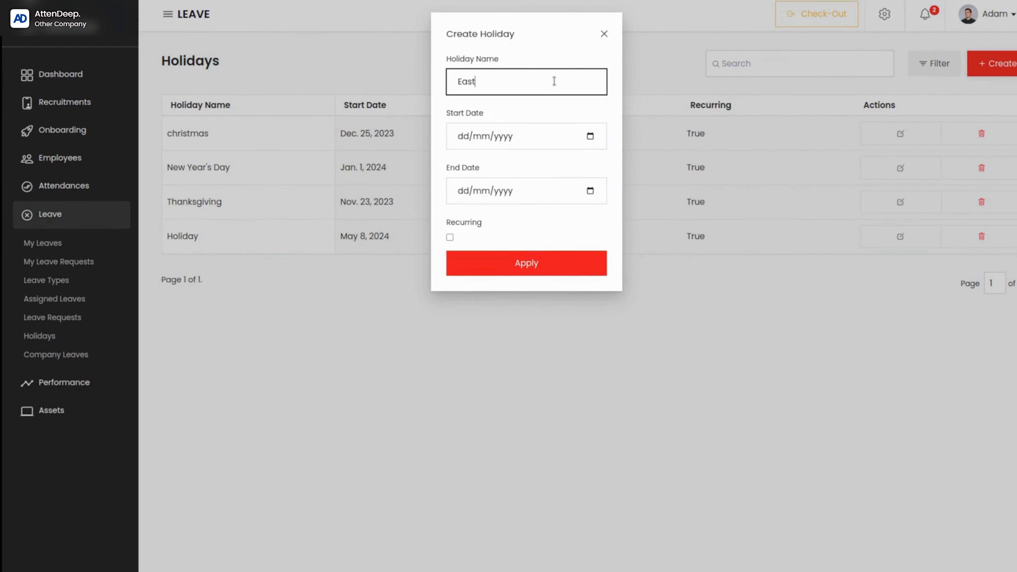
{"action": "type", "text": "er"}
Set the Easter holiday's start date to 13/04/2023
{"action": "left_click", "coordinate": [590, 136]}
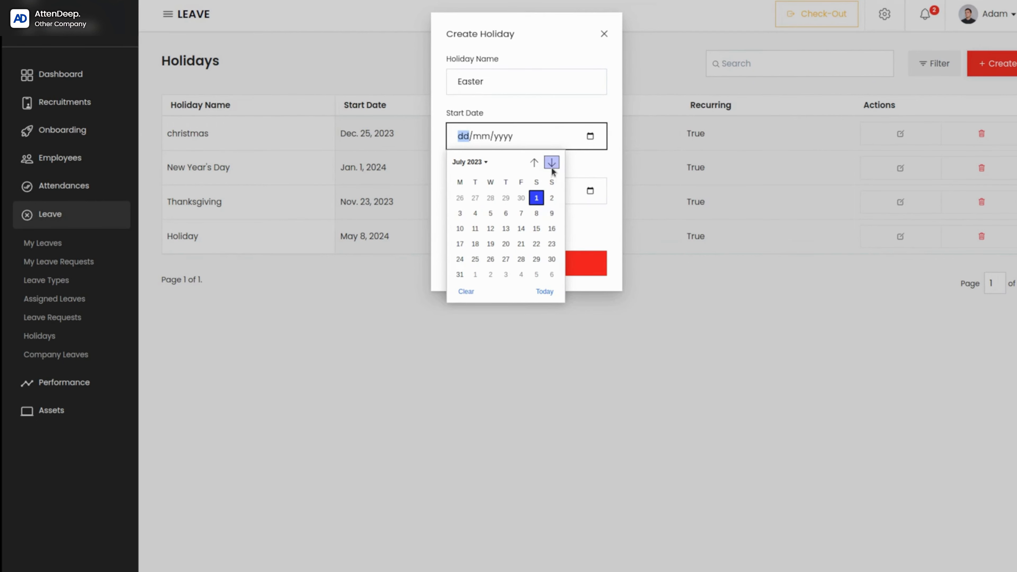
{"action": "left_click", "coordinate": [530, 161]}
{"action": "left_click", "coordinate": [530, 161]}
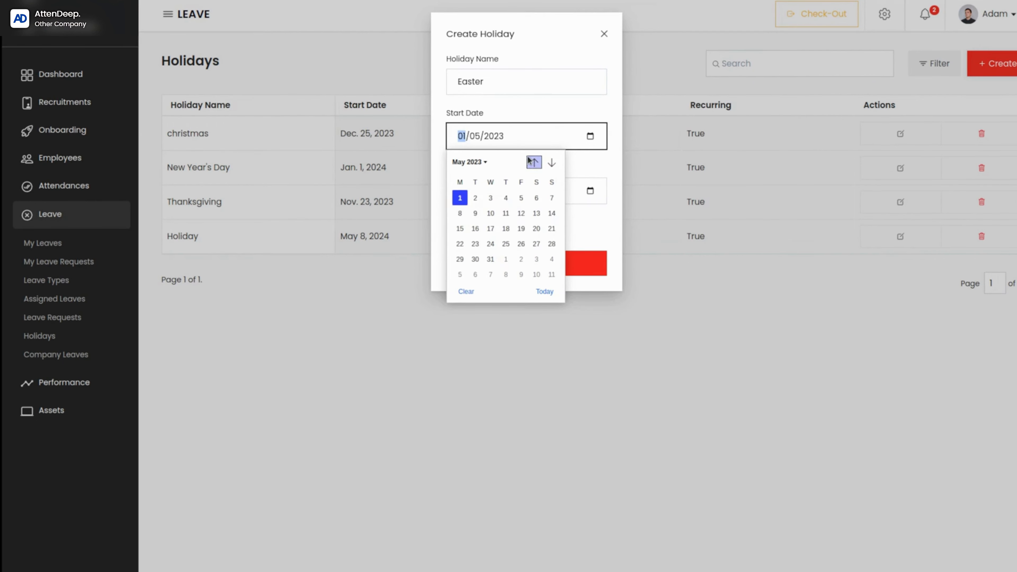
{"action": "left_click", "coordinate": [530, 161]}
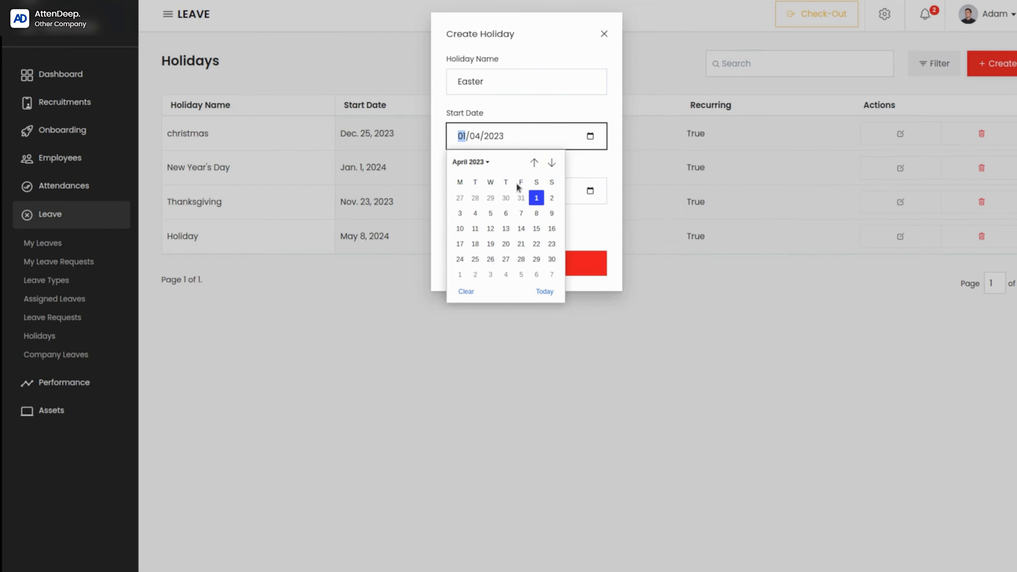
{"action": "left_click", "coordinate": [504, 230]}
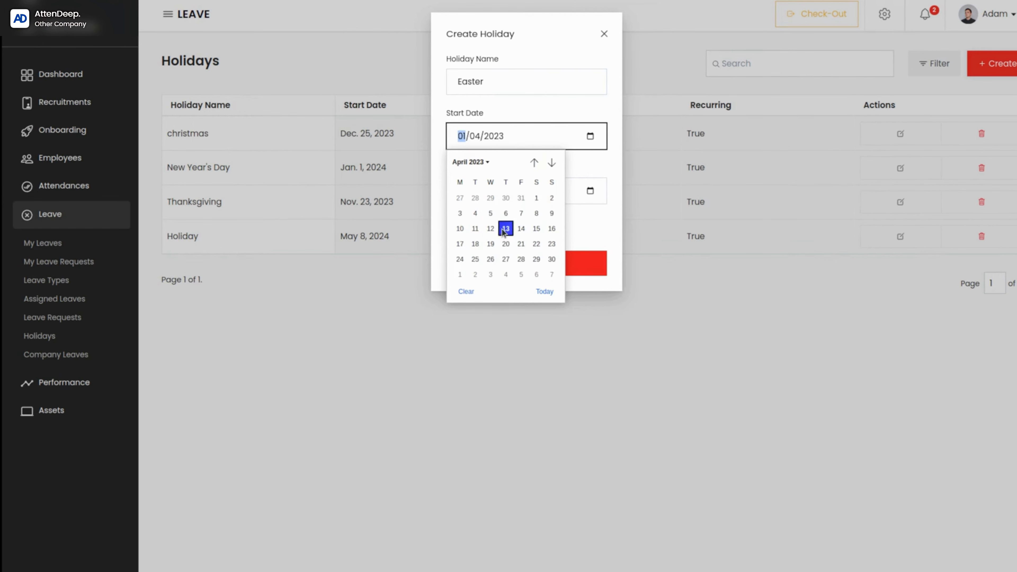
Set the Easter holiday's end date to 13/04/2023 and create it as a recurring holiday
{"action": "left_click", "coordinate": [590, 191]}
{"action": "left_click", "coordinate": [534, 217]}
{"action": "left_click", "coordinate": [534, 216]}
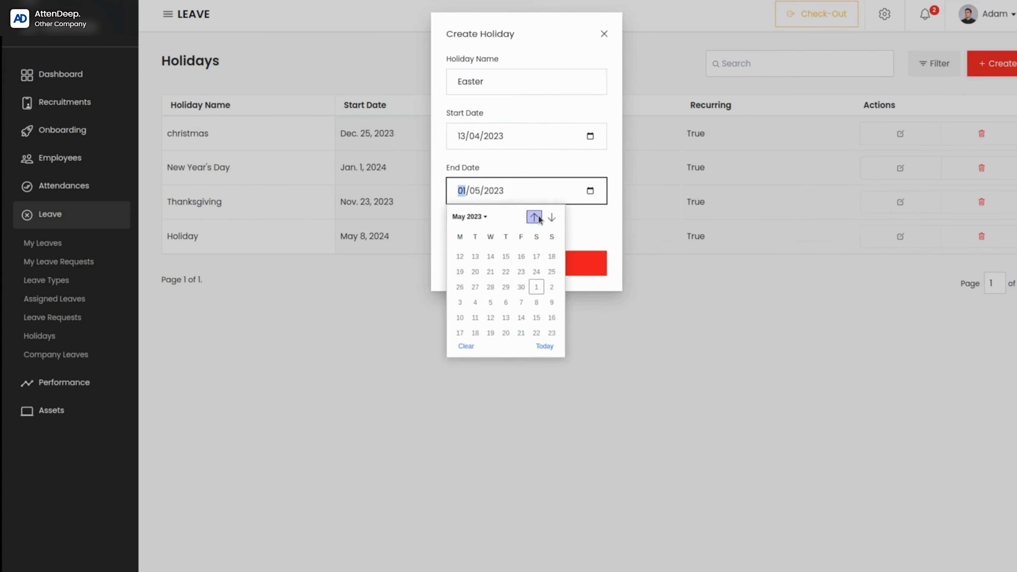
{"action": "left_click", "coordinate": [536, 218]}
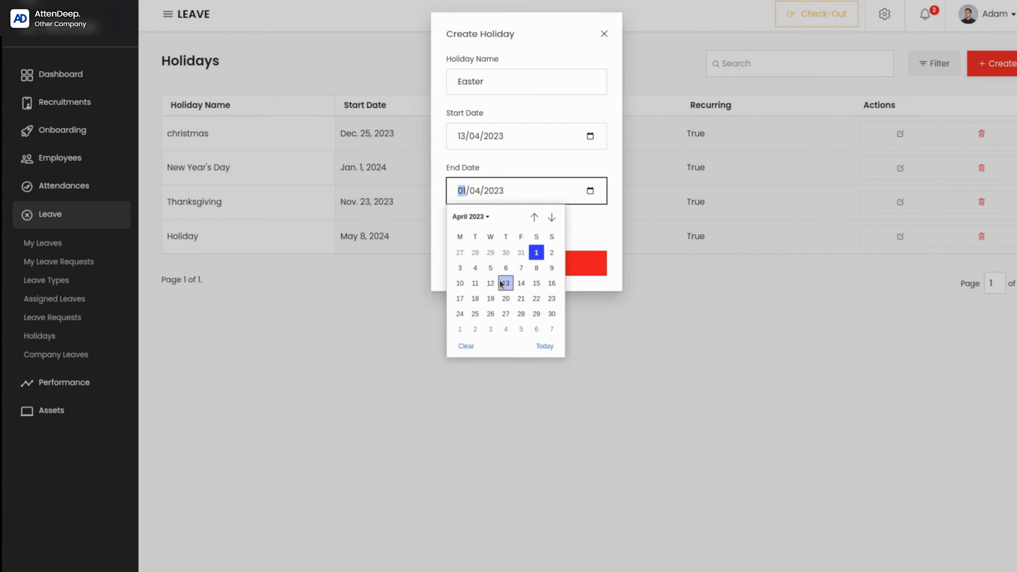
{"action": "left_click", "coordinate": [503, 283]}
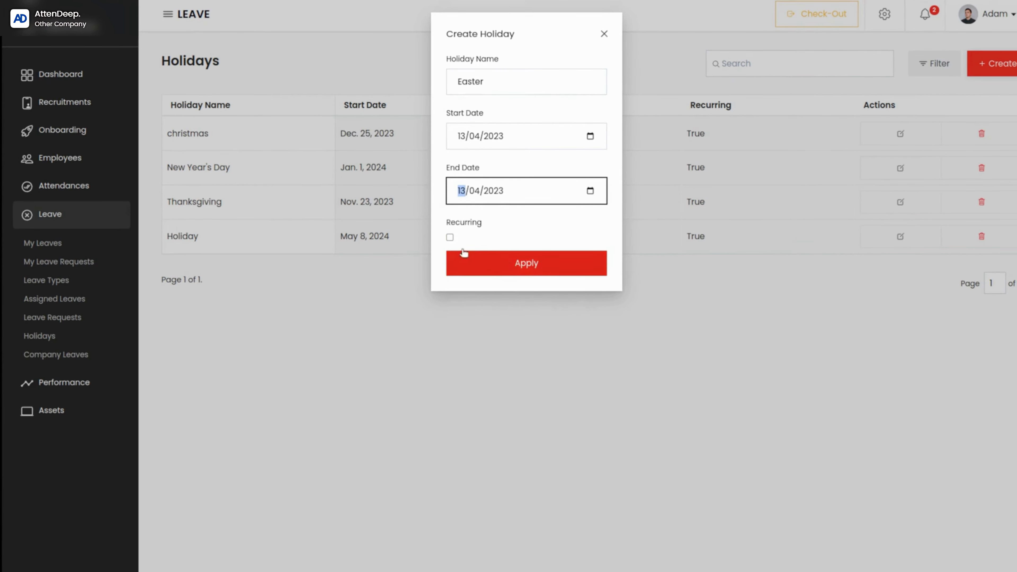
{"action": "left_click", "coordinate": [449, 238]}
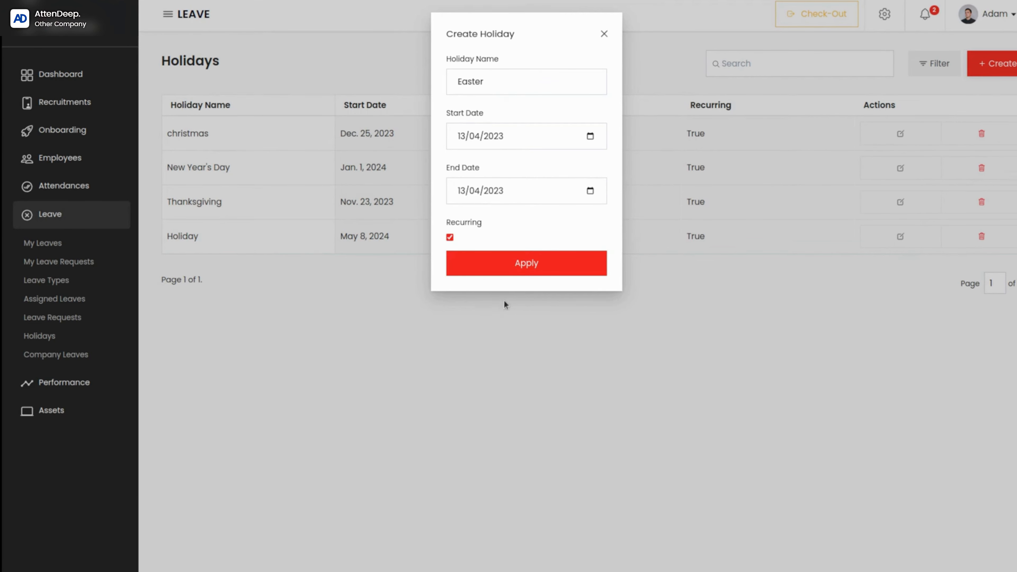
{"action": "left_click", "coordinate": [517, 274]}
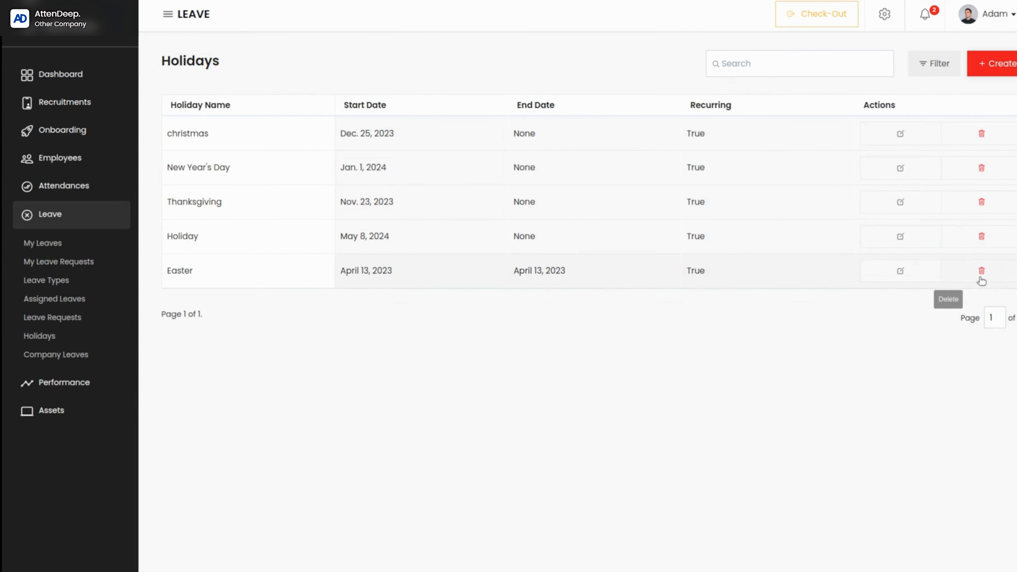
View the Easter holiday's update form without changing it, and open the list of company leaves
{"action": "left_click", "coordinate": [896, 277]}
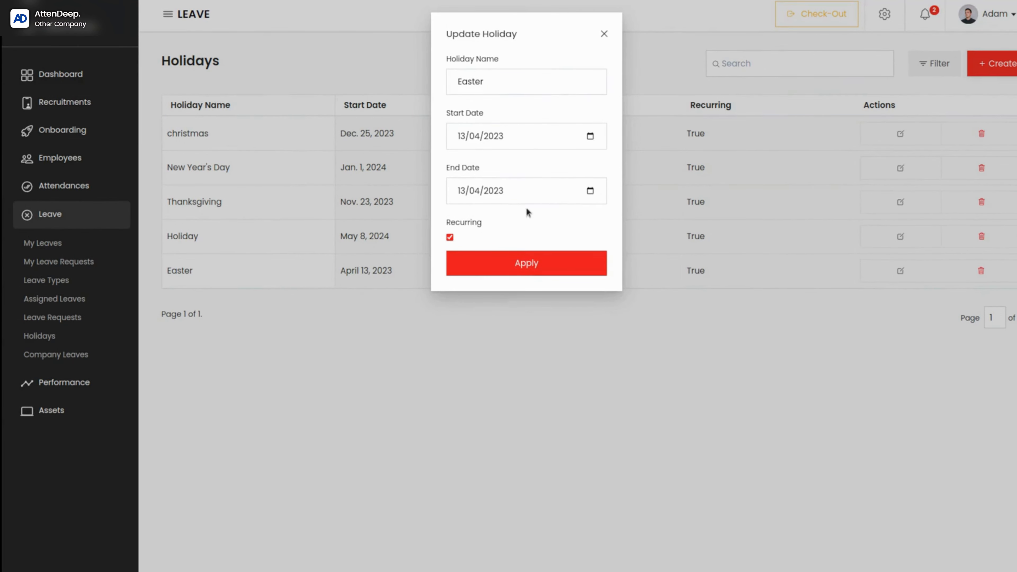
{"action": "left_click", "coordinate": [604, 35]}
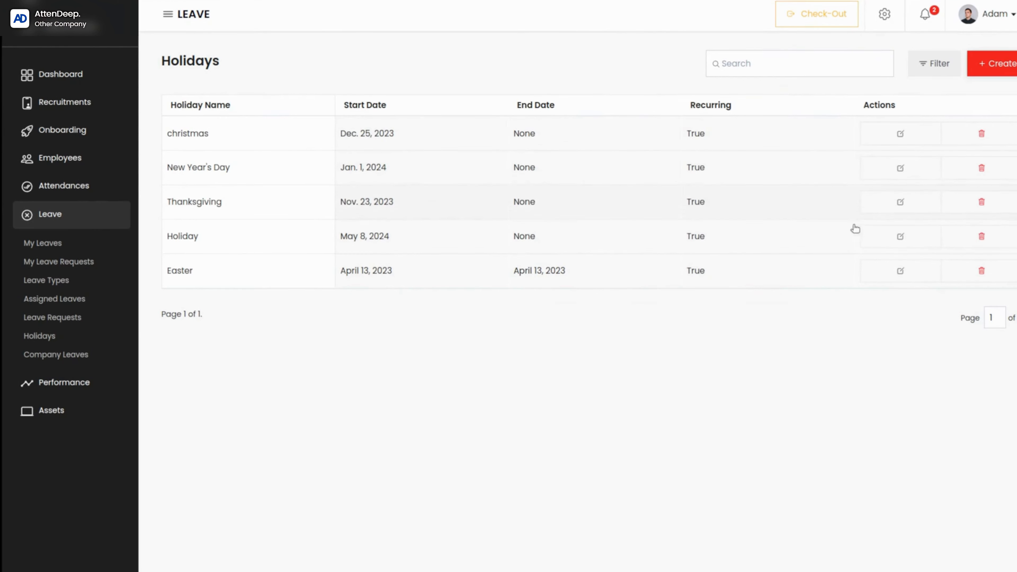
{"action": "left_click", "coordinate": [48, 356]}
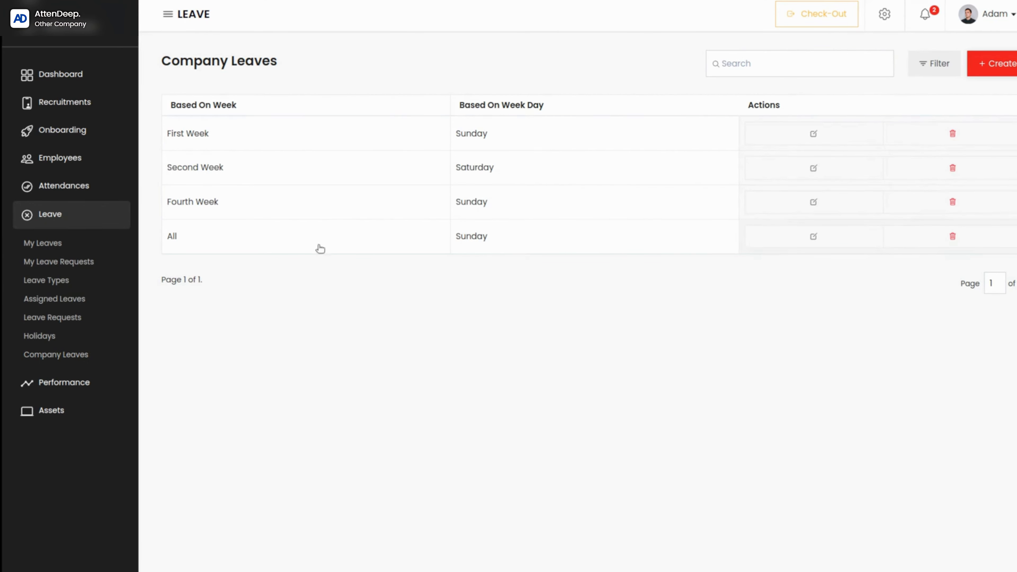
Try to create a new company leave based on the Second Week with Saturday as the week day
{"action": "left_click", "coordinate": [1010, 70]}
{"action": "left_click", "coordinate": [545, 85]}
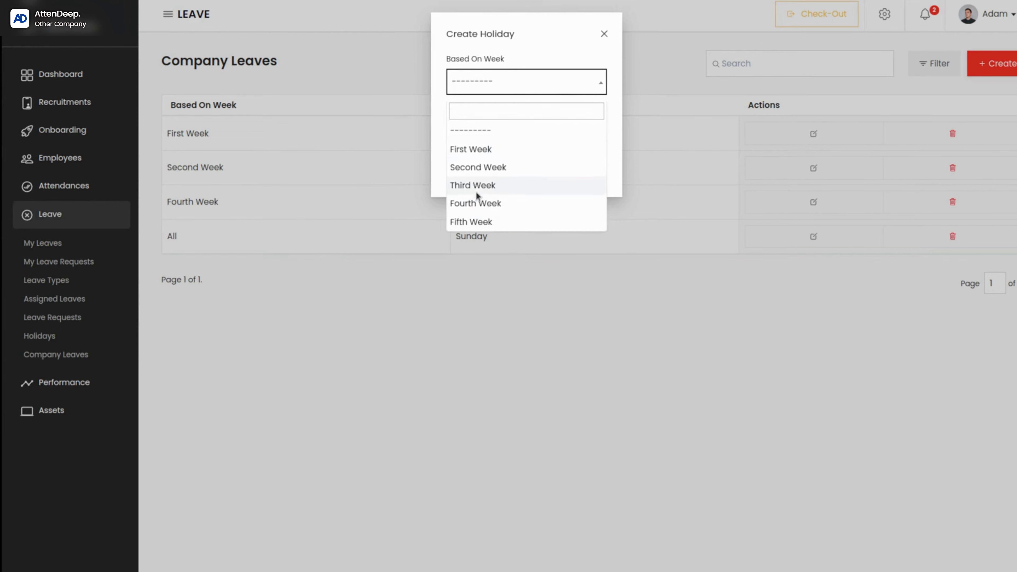
{"action": "left_click", "coordinate": [482, 174]}
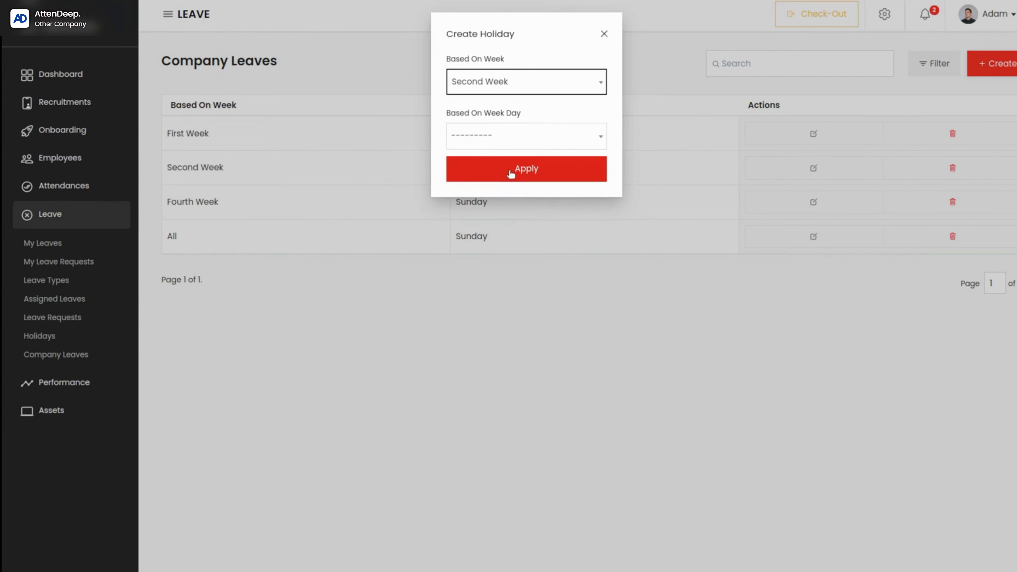
{"action": "left_click", "coordinate": [532, 145]}
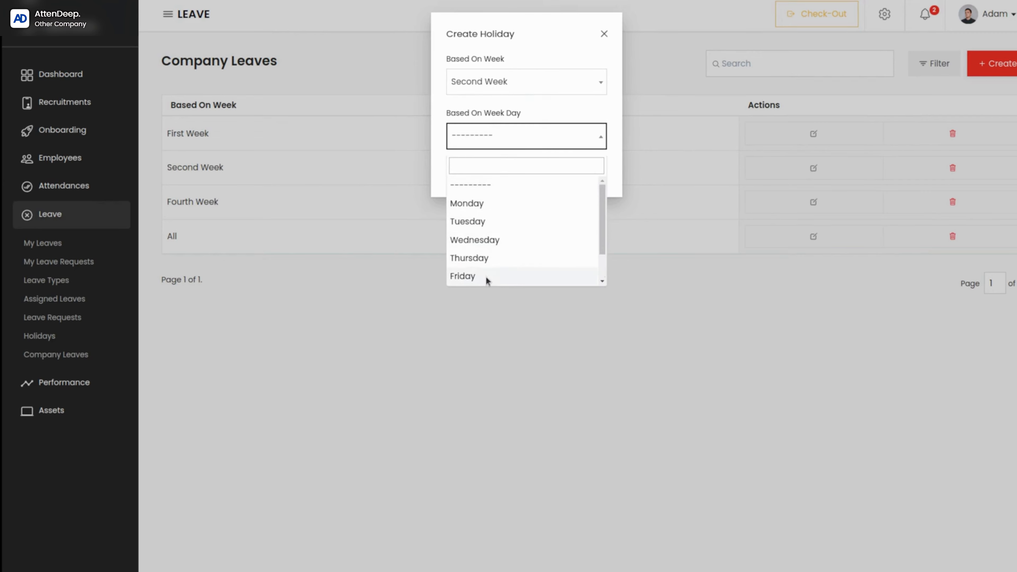
{"action": "scroll", "coordinate": [485, 277], "scroll_direction": "down", "scroll_amount": 1}
{"action": "left_click", "coordinate": [473, 259]}
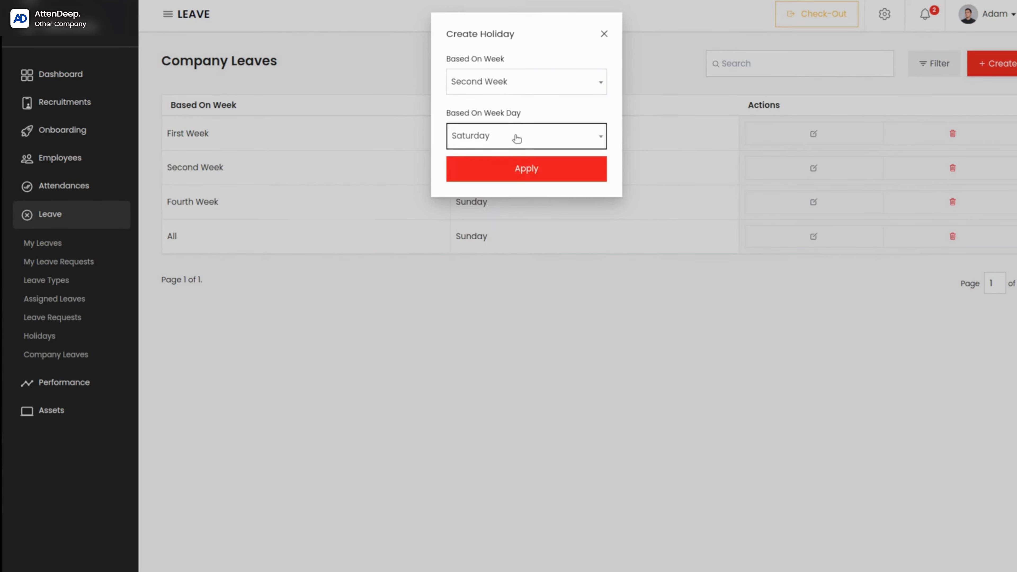
{"action": "left_click", "coordinate": [525, 170]}
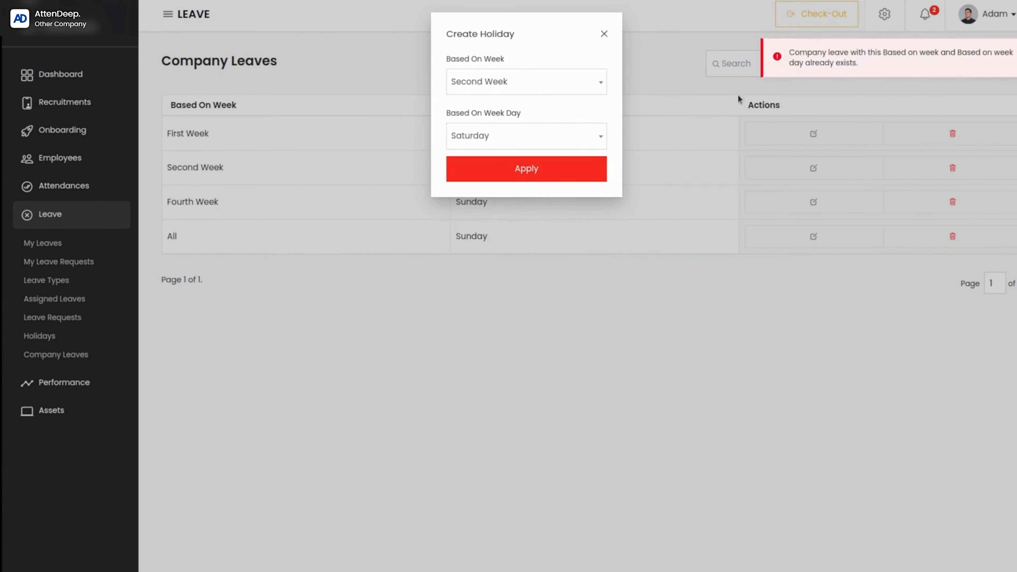
Change the new company leave's week to Fourth Week and create it
{"action": "left_click", "coordinate": [565, 86]}
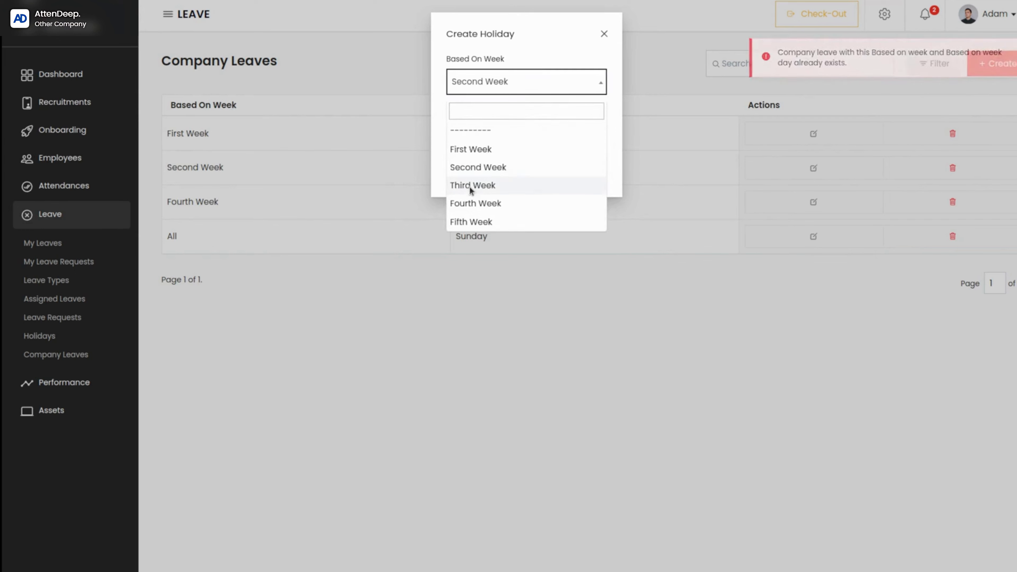
{"action": "left_click", "coordinate": [473, 204]}
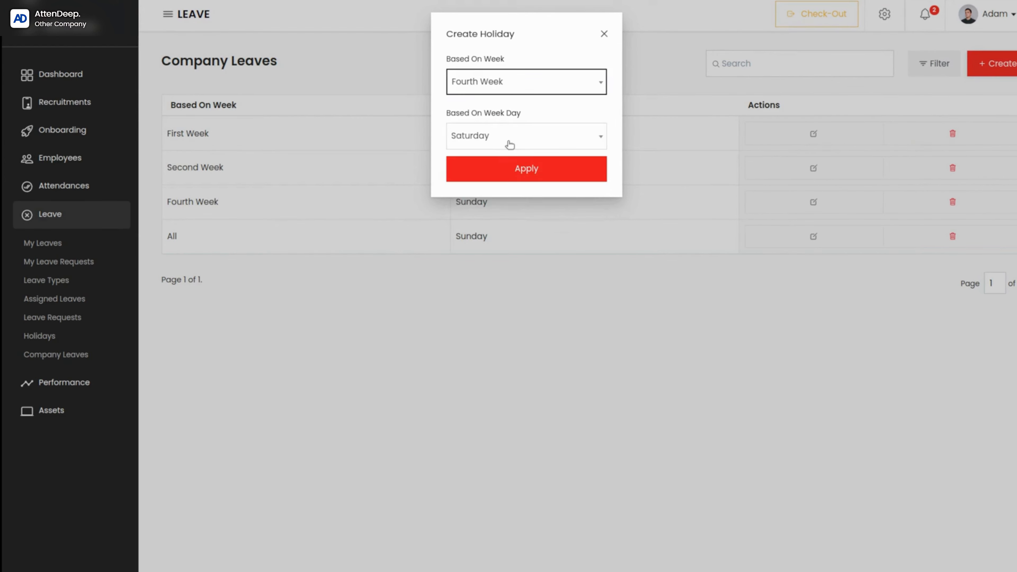
{"action": "left_click", "coordinate": [514, 170]}
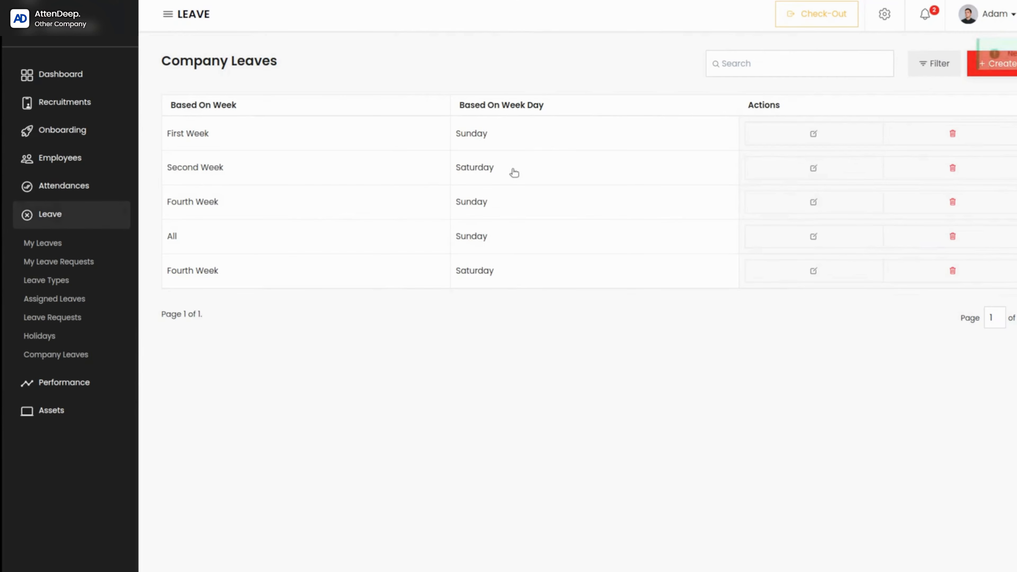